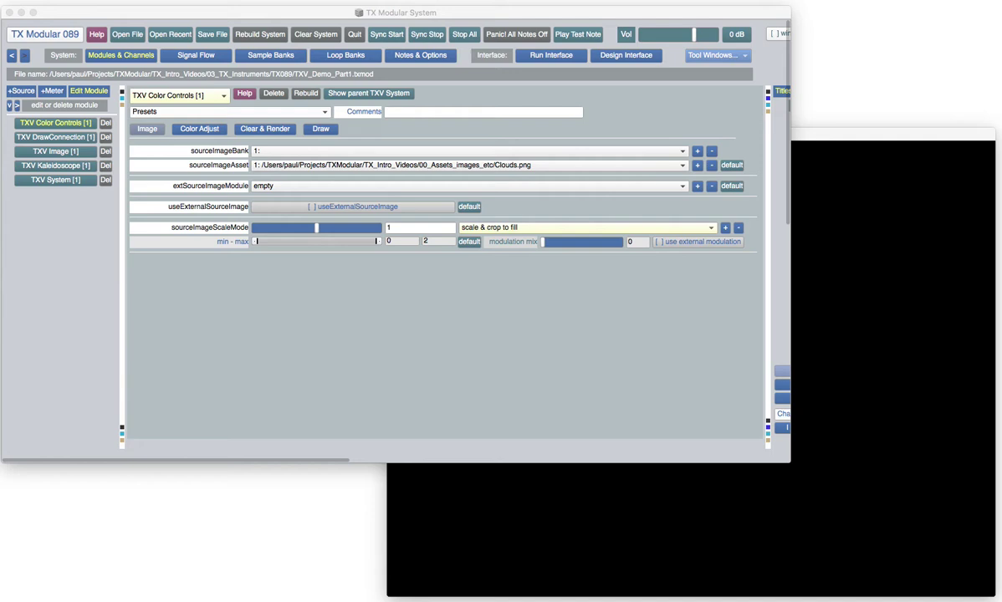
Step: Open the TXV System module and rebuild the TXV system
{"action": "left_click", "coordinate": [835, 314]}
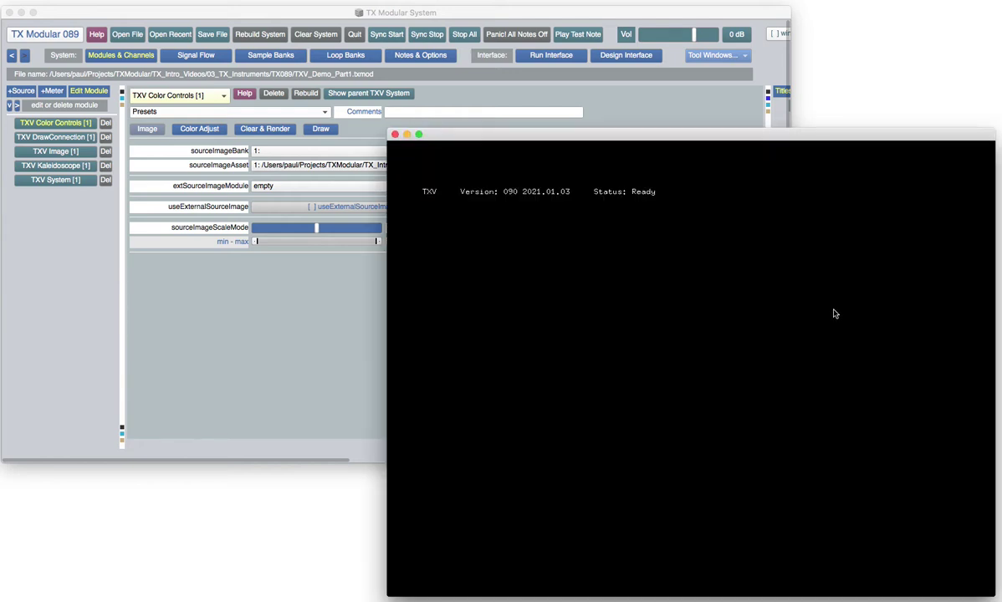
{"action": "left_click", "coordinate": [347, 322]}
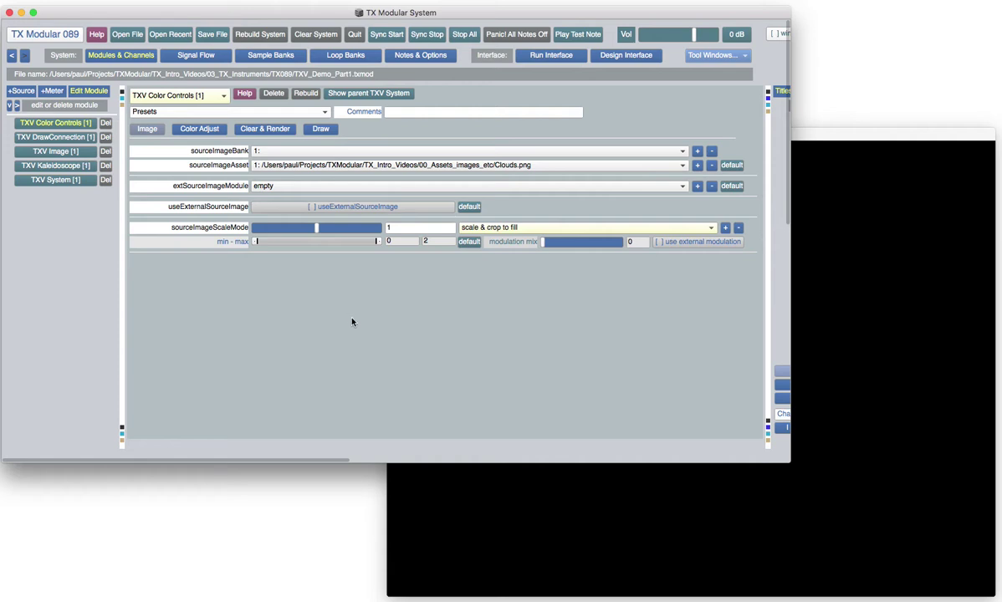
{"action": "left_click", "coordinate": [74, 184]}
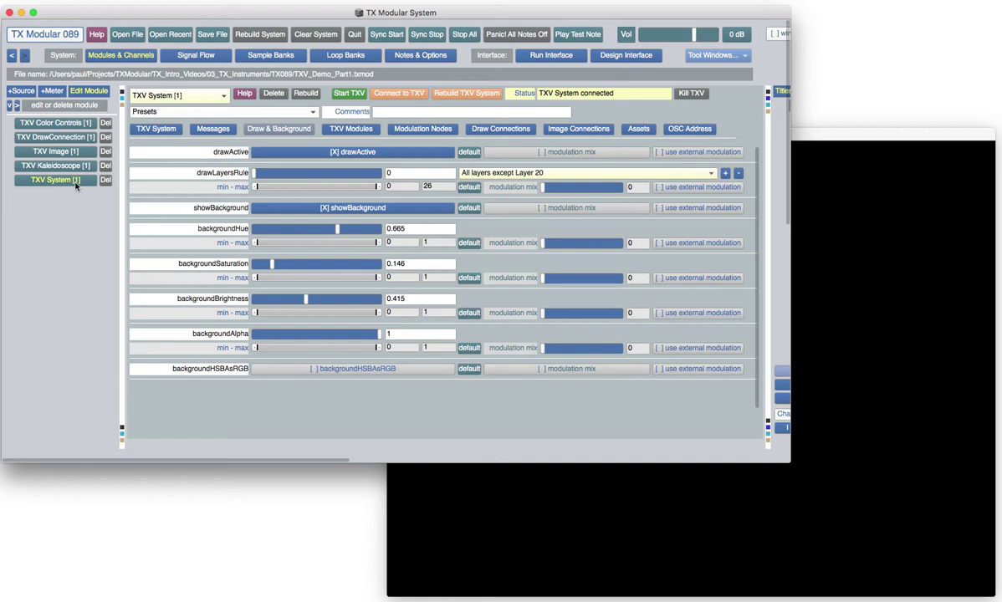
{"action": "left_click", "coordinate": [453, 97]}
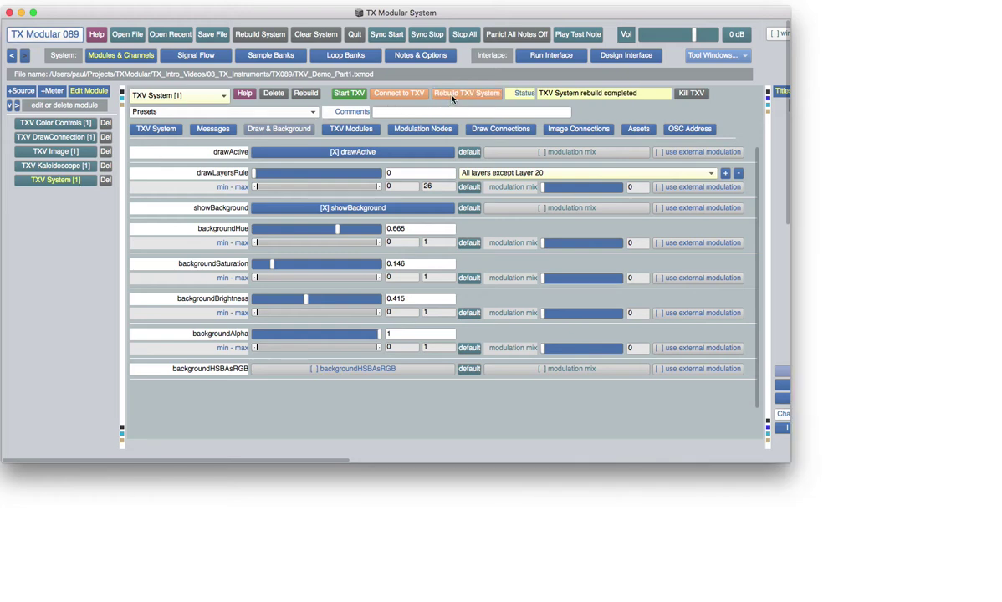
Step: Arrange and resize the modular system and TXV render windows so that both can be seen together
{"action": "left_click_drag", "start_coordinate": [674, 20], "coordinate": [605, 154]}
{"action": "left_click_drag", "start_coordinate": [883, 253], "coordinate": [987, 306]}
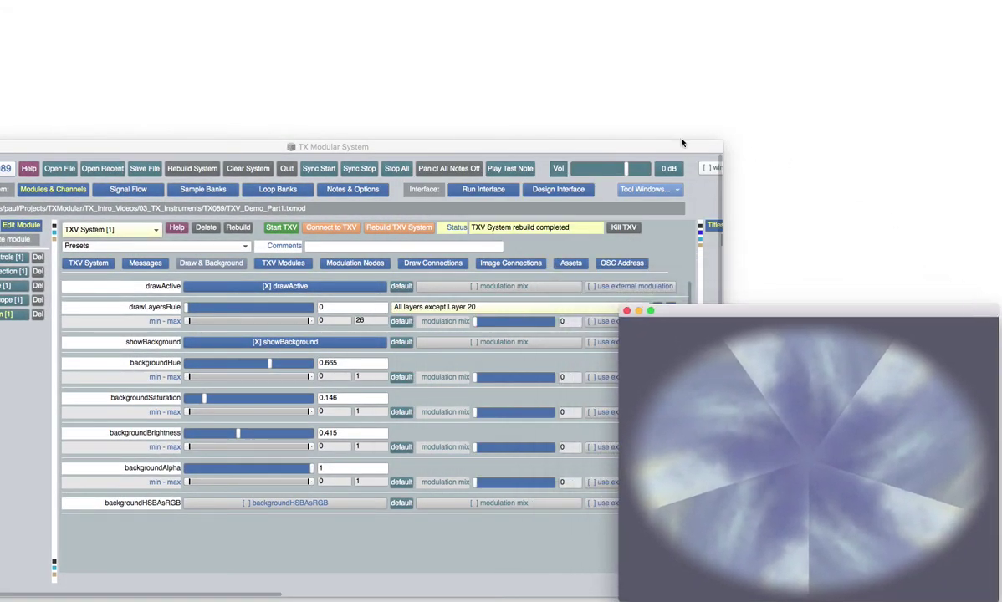
{"action": "left_click_drag", "start_coordinate": [683, 142], "coordinate": [752, 10]}
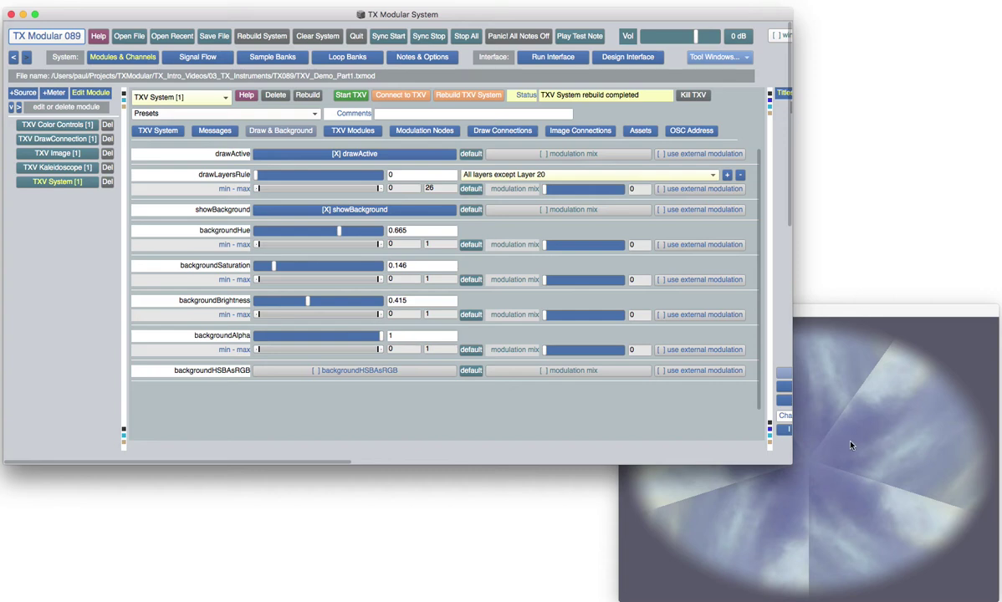
{"action": "left_click_drag", "start_coordinate": [791, 462], "coordinate": [775, 435]}
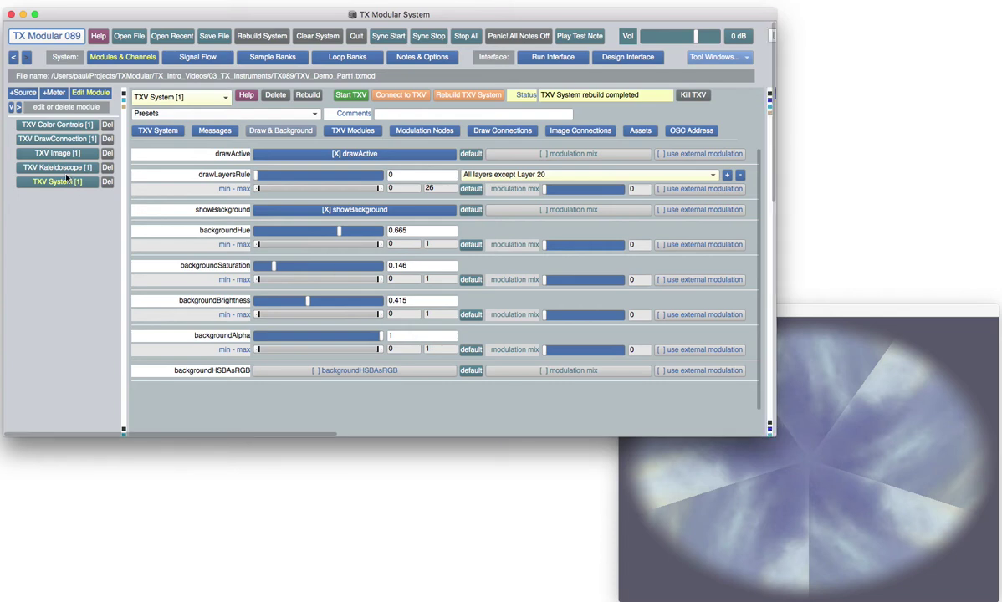
Step: Add two TXV Shape2D draw source modules to the TXV system
{"action": "left_click", "coordinate": [358, 132]}
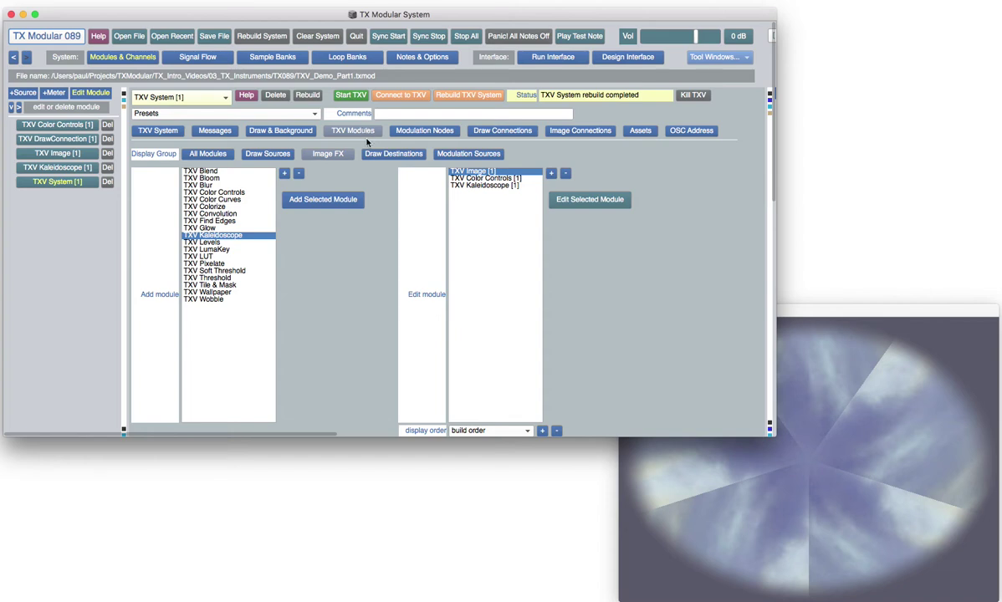
{"action": "left_click", "coordinate": [269, 155]}
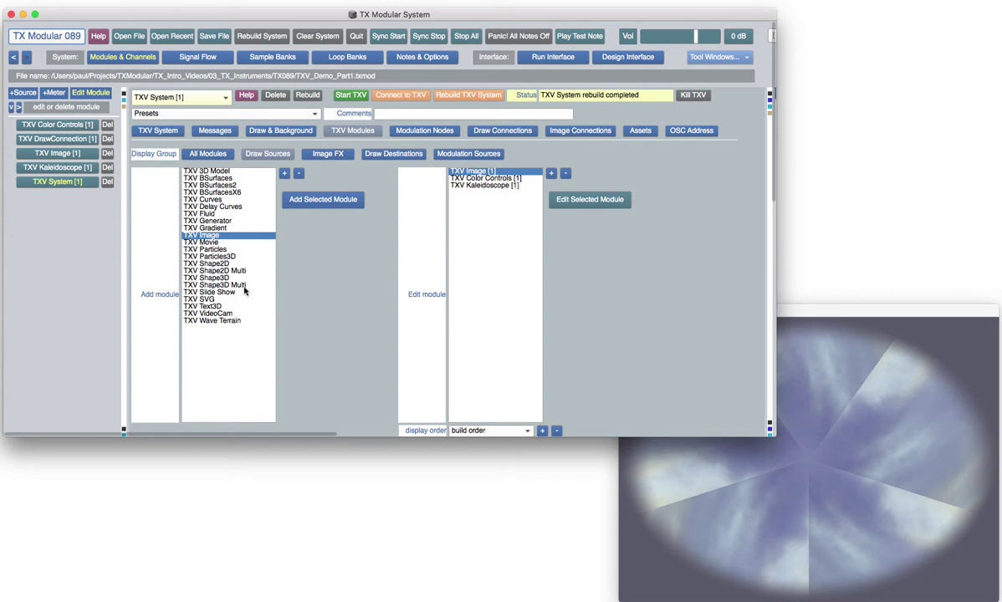
{"action": "left_click", "coordinate": [209, 264]}
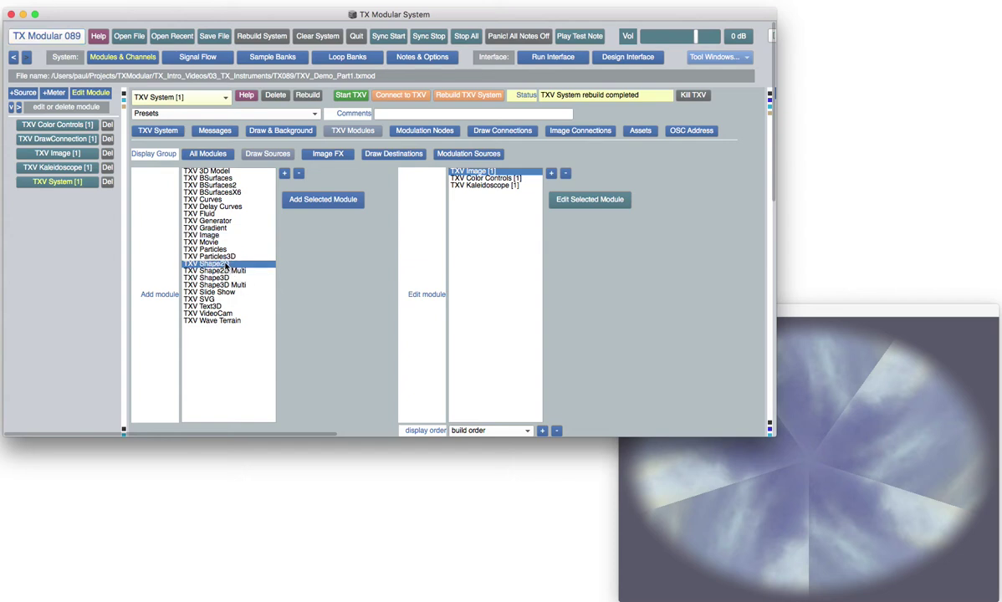
{"action": "left_click", "coordinate": [334, 200]}
{"action": "left_click", "coordinate": [333, 202]}
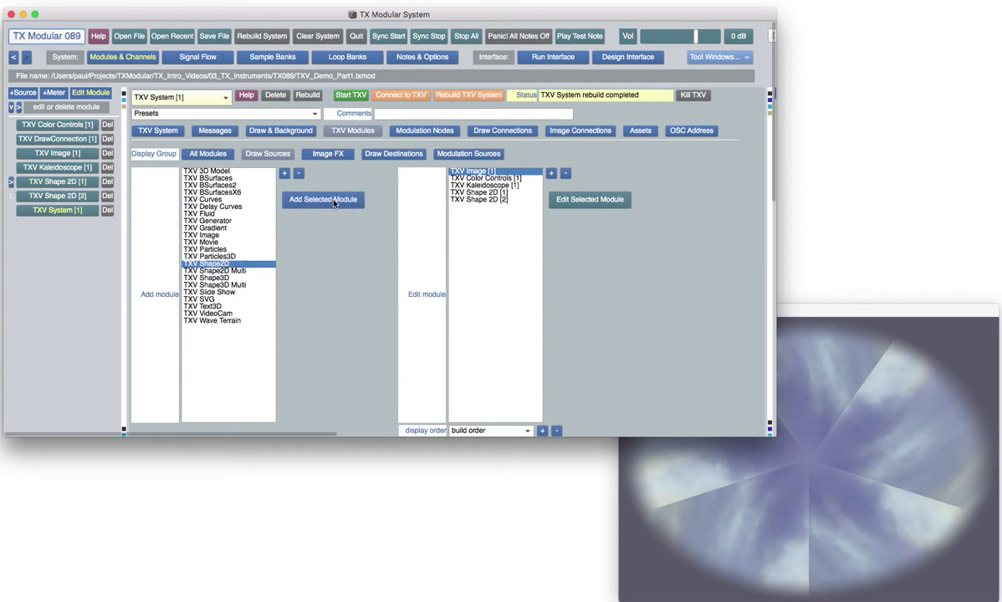
Step: Add two TXV Transform draw destination modules to the TXV system
{"action": "left_click", "coordinate": [386, 155]}
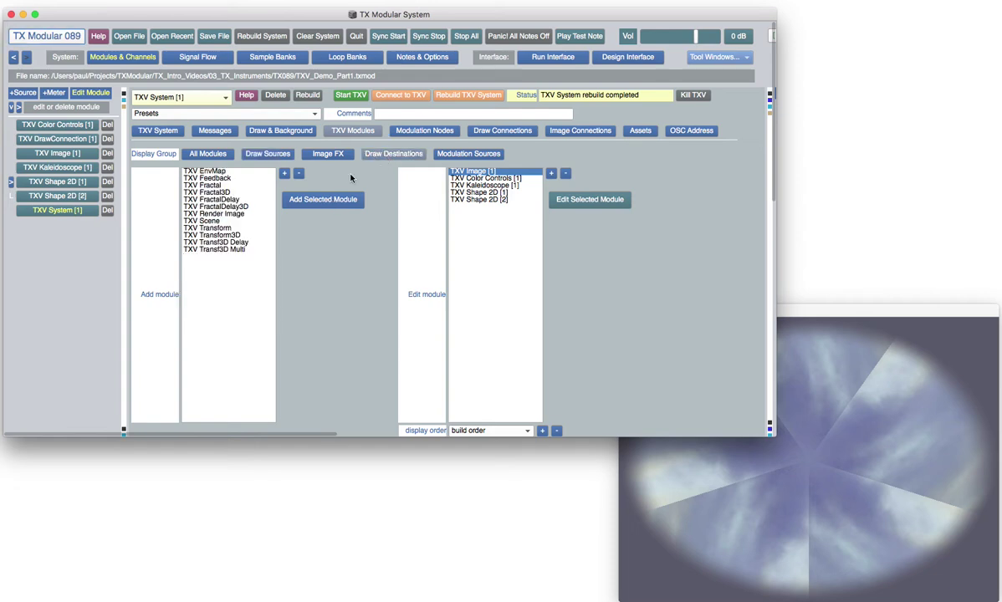
{"action": "left_click", "coordinate": [227, 228]}
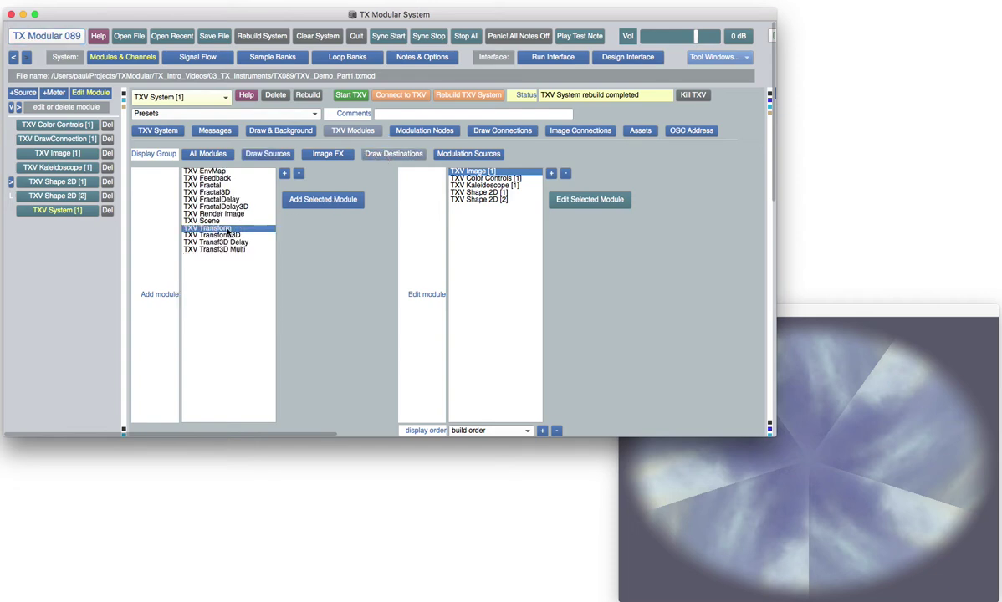
{"action": "left_click", "coordinate": [320, 200]}
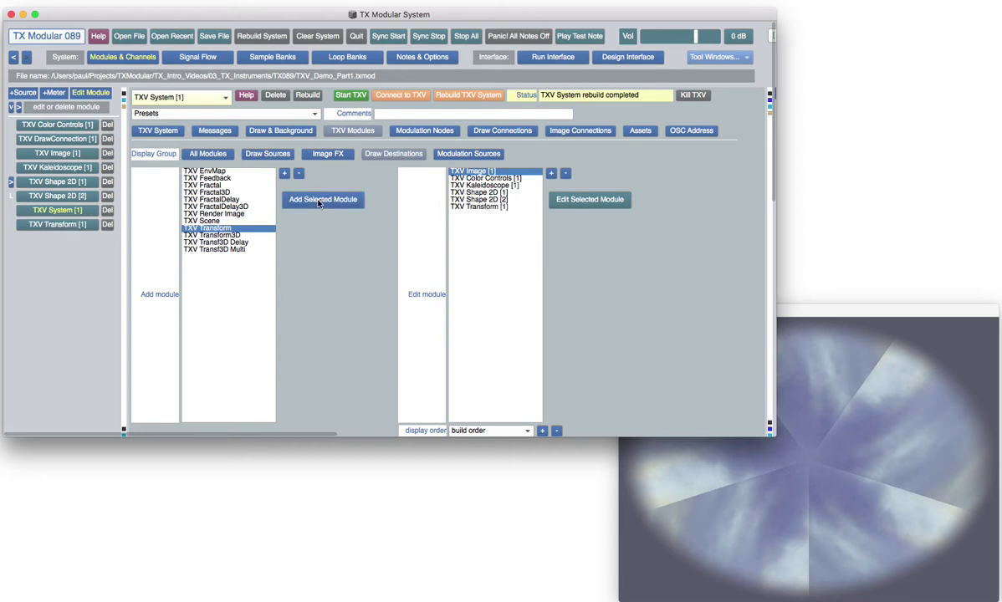
{"action": "left_click", "coordinate": [321, 202]}
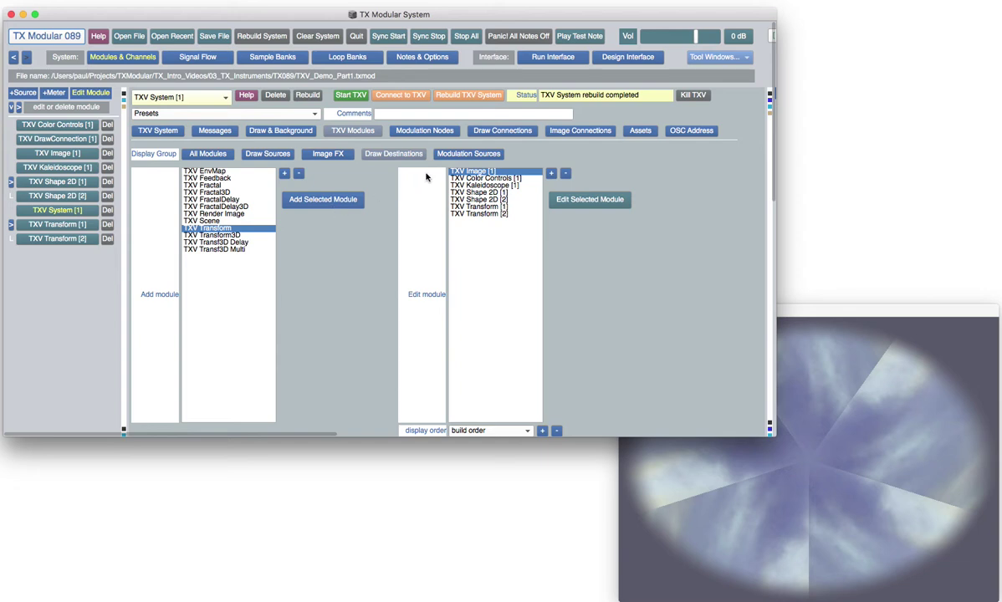
Step: Add a draw connection from TXV Shape 2D [1] to TXV System [1] on layer 2 and view the rendered output
{"action": "left_click", "coordinate": [495, 134]}
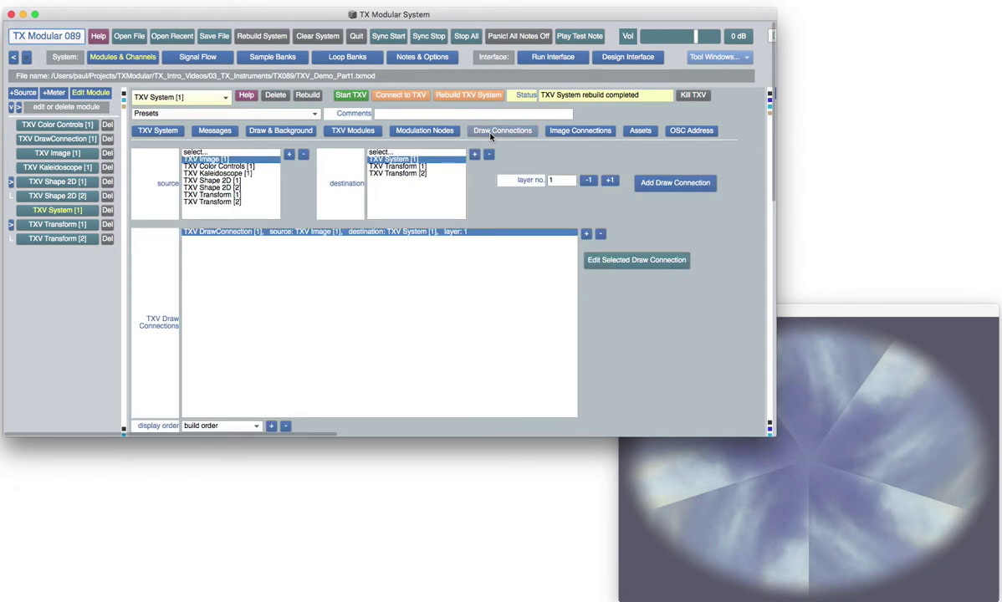
{"action": "left_click", "coordinate": [224, 181]}
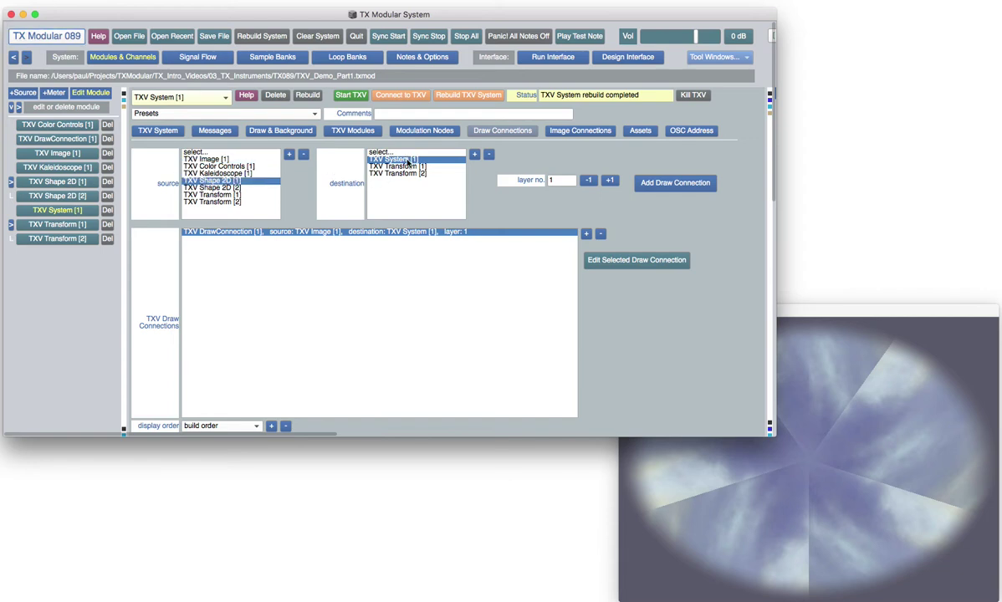
{"action": "left_click", "coordinate": [610, 181]}
{"action": "left_click", "coordinate": [665, 183]}
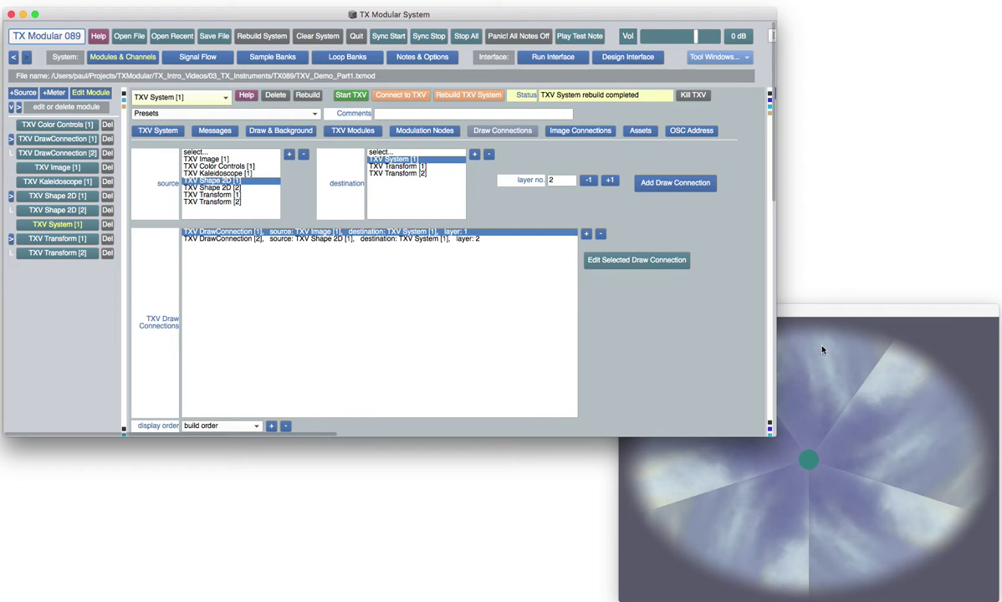
{"action": "left_click", "coordinate": [823, 452]}
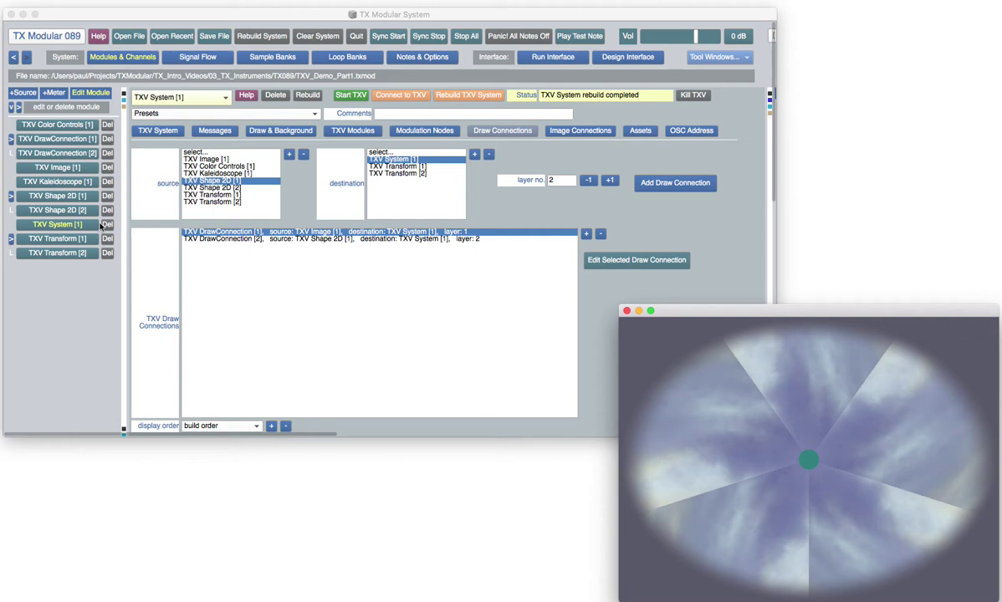
Step: Make TXV Shape 2D [1] a rectangle with width 0.024 and height 0.514
{"action": "left_click", "coordinate": [82, 199]}
{"action": "left_click", "coordinate": [82, 197]}
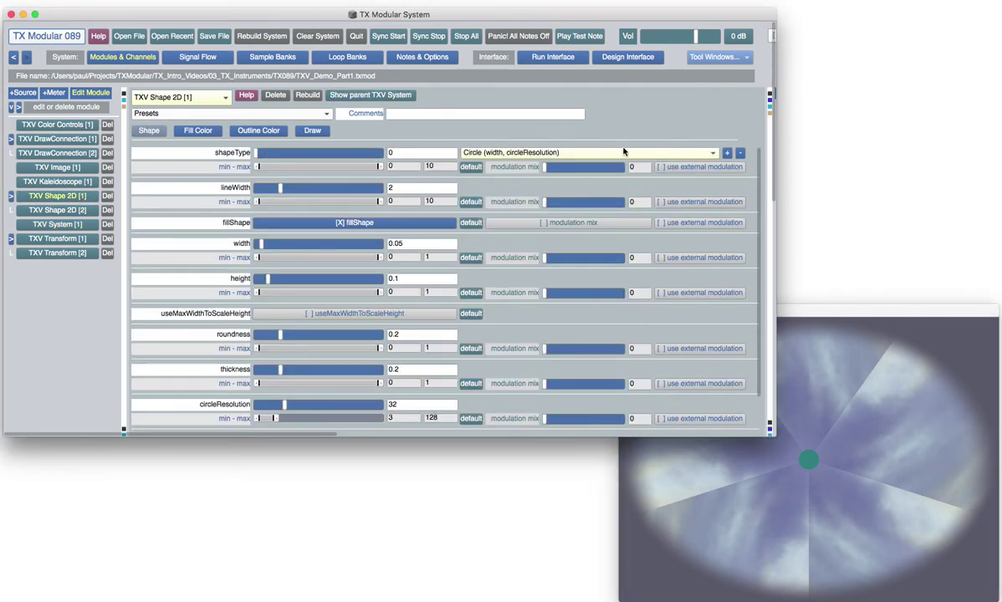
{"action": "left_click", "coordinate": [544, 156]}
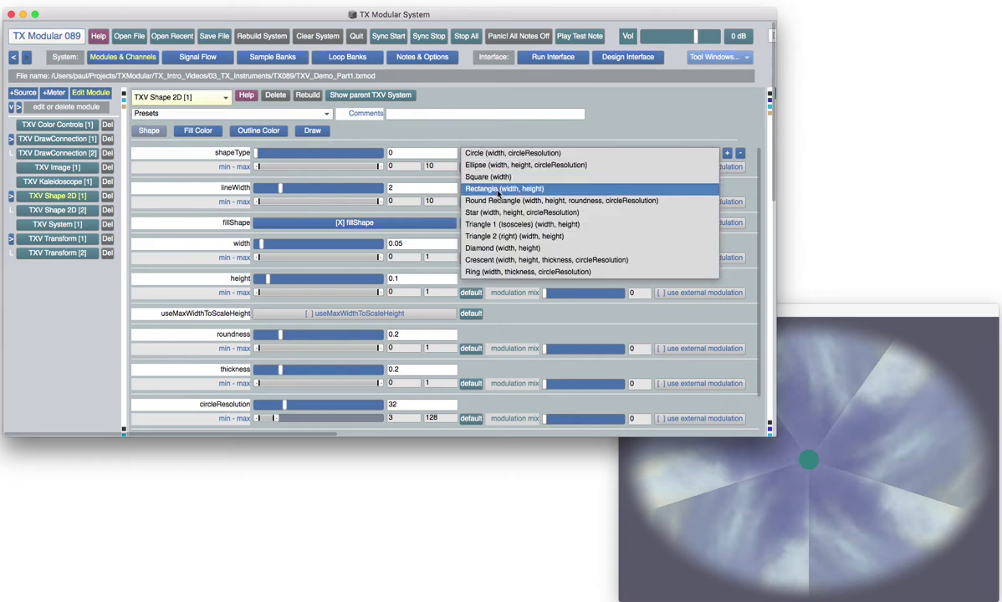
{"action": "left_click", "coordinate": [499, 190]}
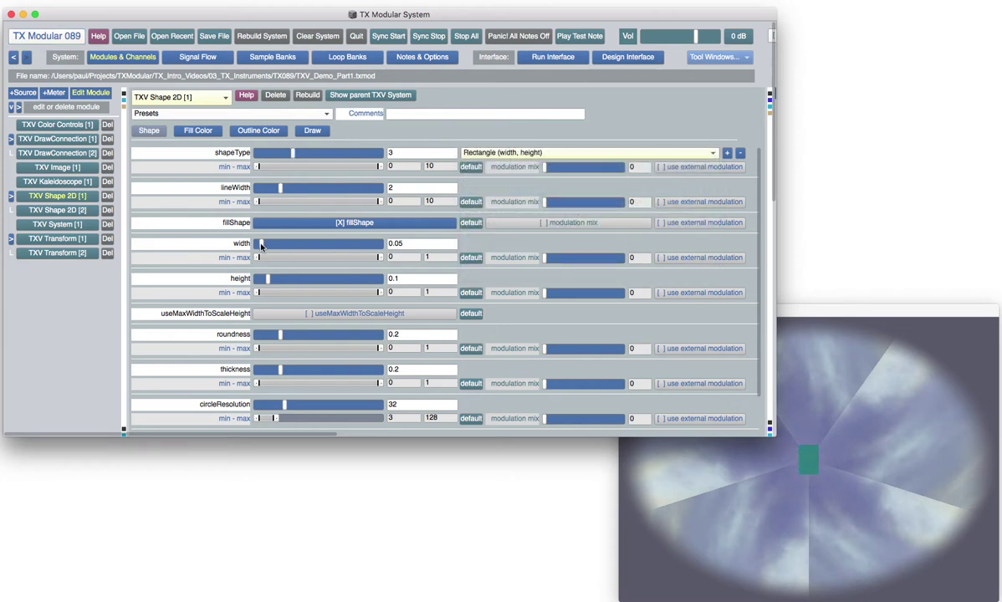
{"action": "left_click", "coordinate": [261, 243]}
{"action": "left_click_drag", "start_coordinate": [261, 244], "coordinate": [257, 243]}
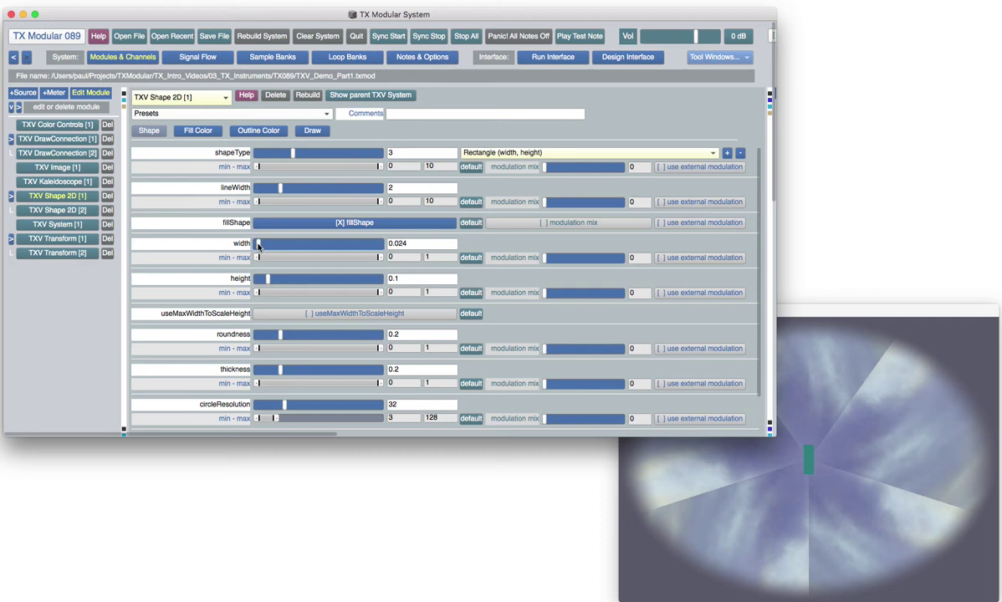
{"action": "left_click_drag", "start_coordinate": [278, 278], "coordinate": [319, 281]}
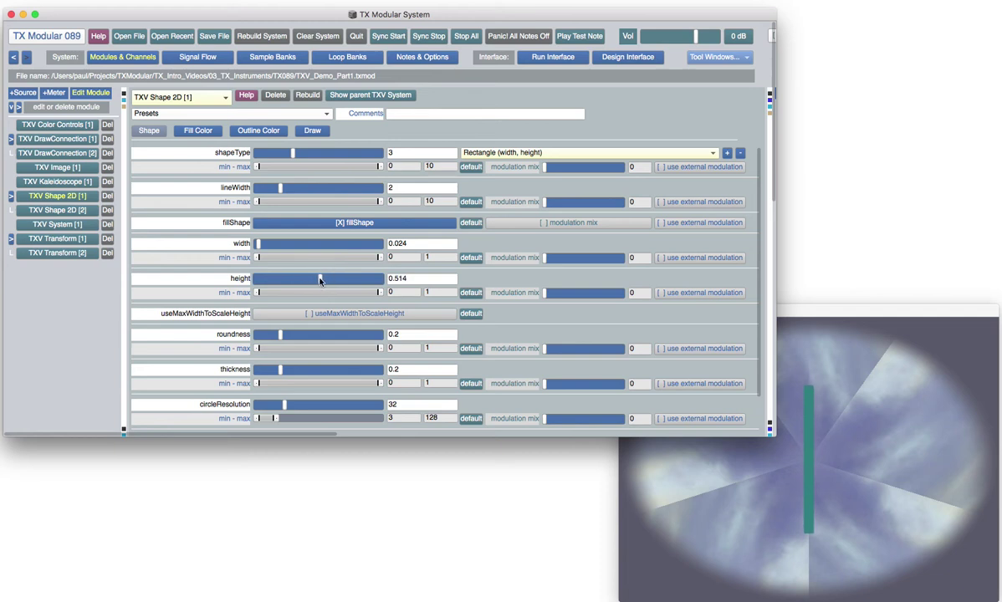
Step: Recolour the rectangle pale lilac with fill brightness 0.745, lower saturation and a higher hue, and use the fill colour for its outline
{"action": "left_click", "coordinate": [198, 131]}
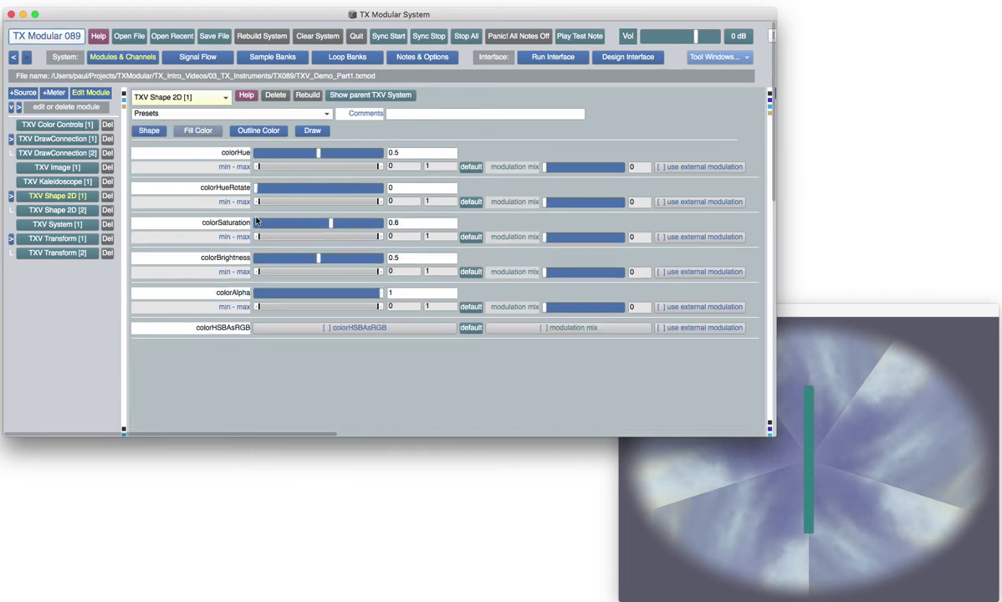
{"action": "left_click", "coordinate": [350, 262]}
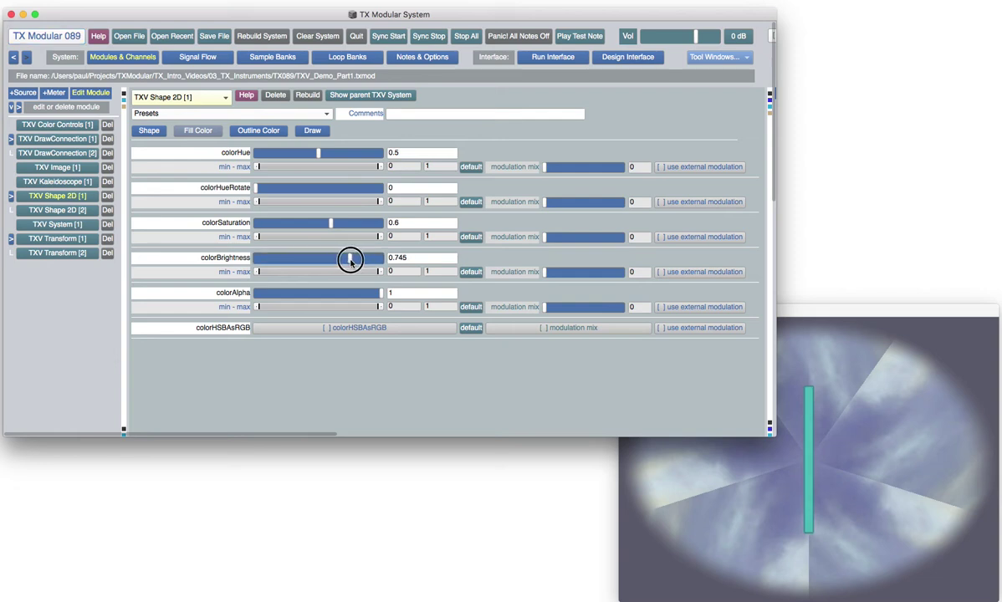
{"action": "left_click_drag", "start_coordinate": [282, 225], "coordinate": [270, 226]}
{"action": "left_click_drag", "start_coordinate": [316, 152], "coordinate": [338, 151]}
{"action": "left_click", "coordinate": [276, 134]}
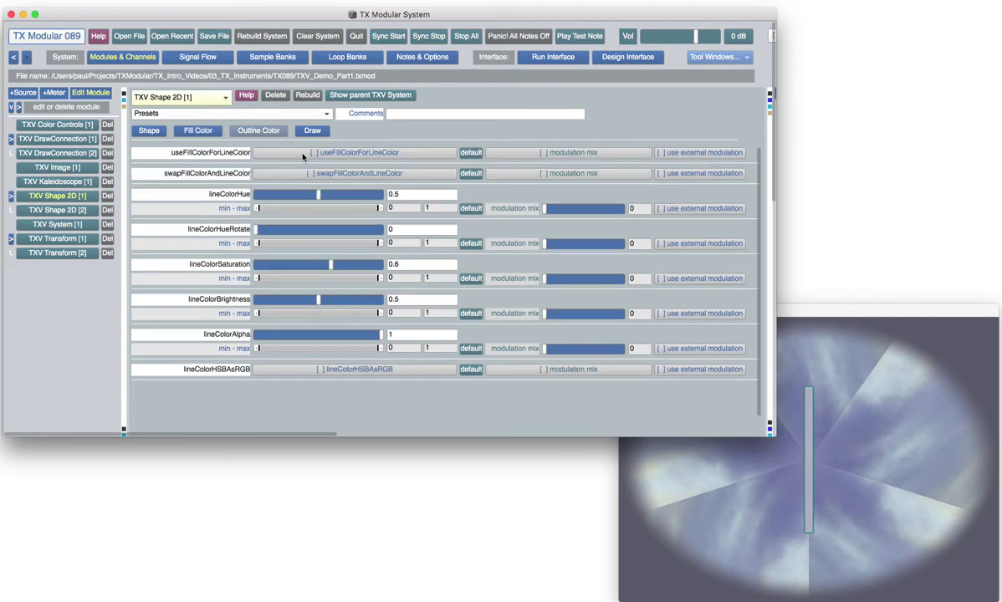
{"action": "left_click", "coordinate": [303, 154]}
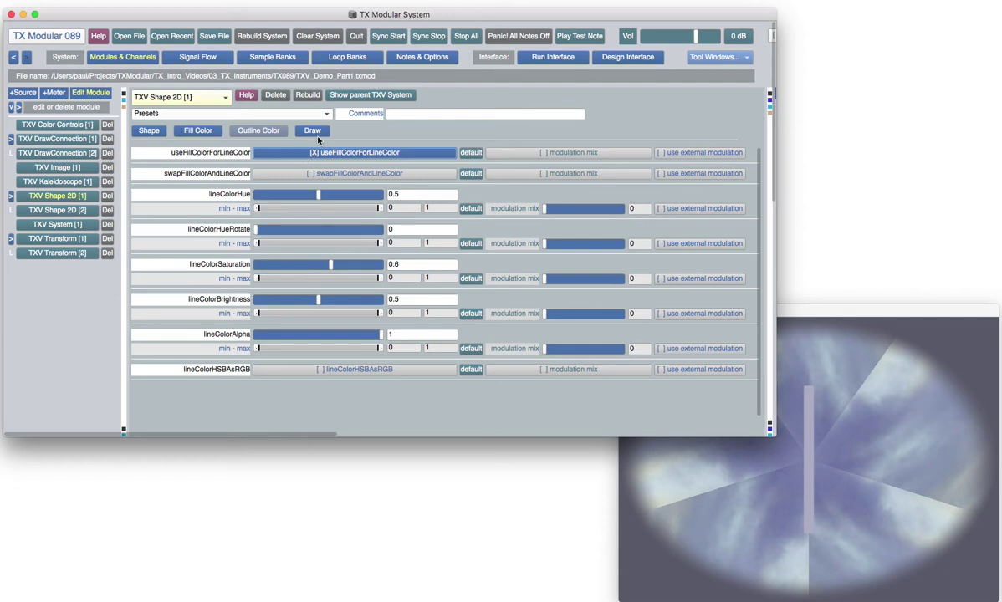
Step: Shift the rectangle down by setting its positionY to slightly under 0.75
{"action": "left_click", "coordinate": [317, 132]}
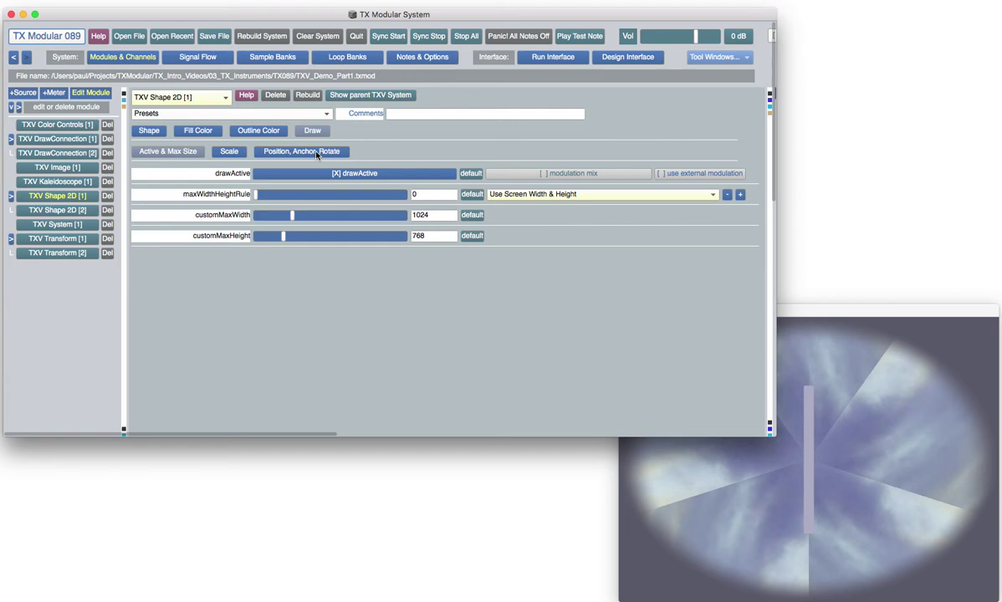
{"action": "left_click", "coordinate": [317, 154]}
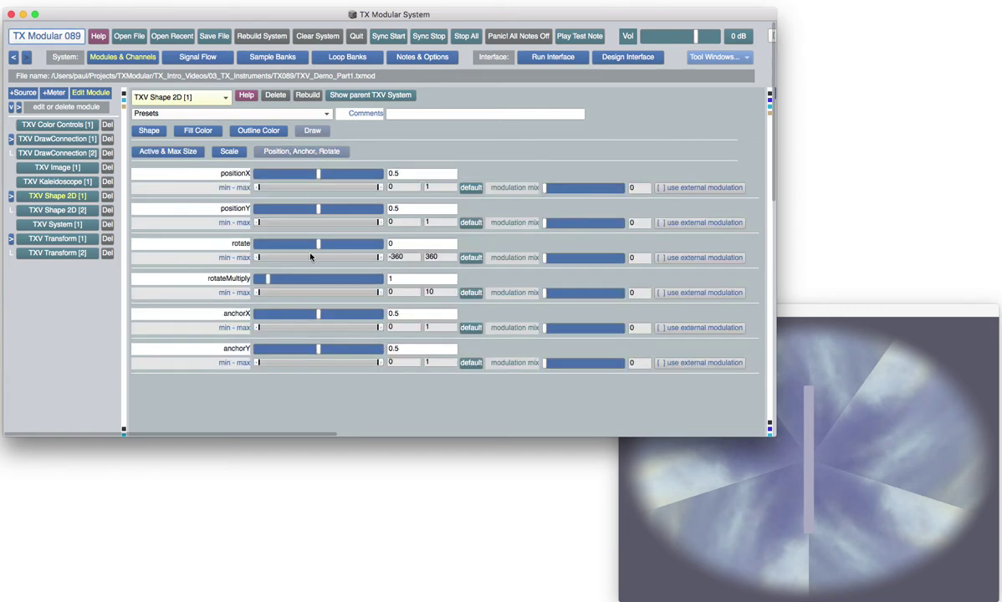
{"action": "left_click_drag", "start_coordinate": [318, 210], "coordinate": [349, 215]}
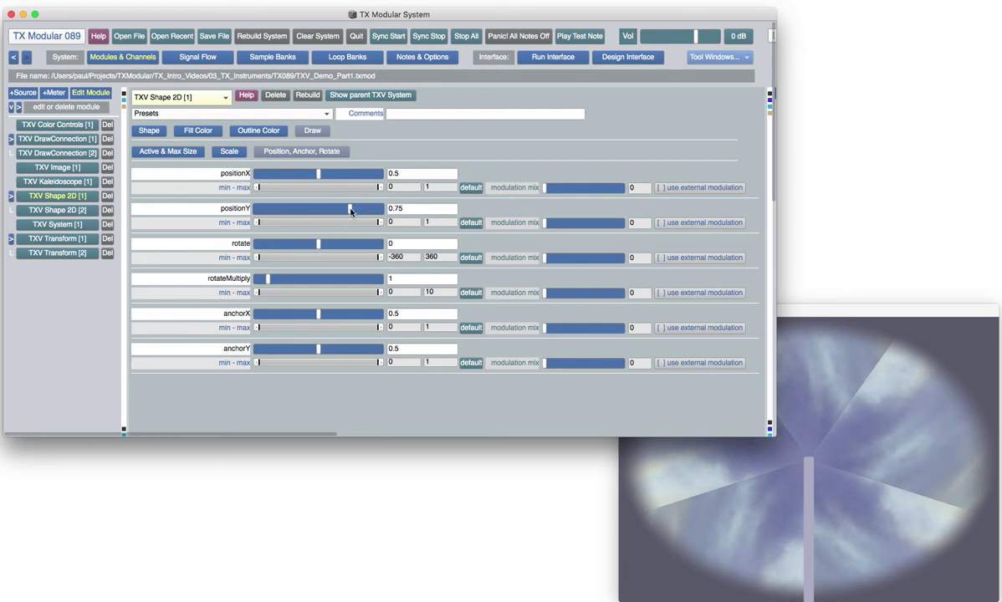
{"action": "left_click_drag", "start_coordinate": [349, 208], "coordinate": [347, 211]}
Step: Add a draw connection from TXV Shape 2D [2] to TXV Transform [1] on layer 1
{"action": "left_click", "coordinate": [383, 95]}
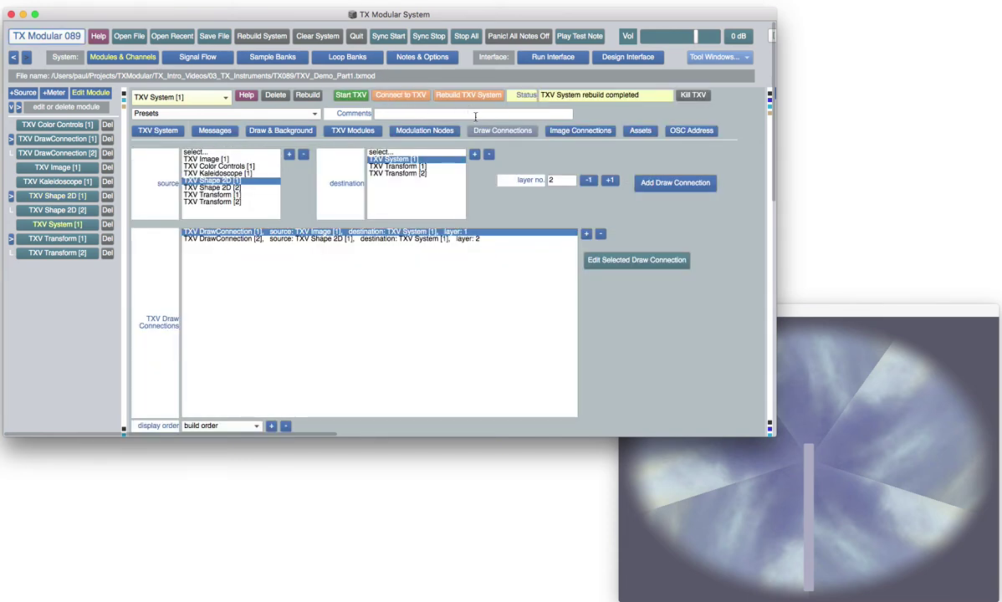
{"action": "left_click", "coordinate": [235, 188]}
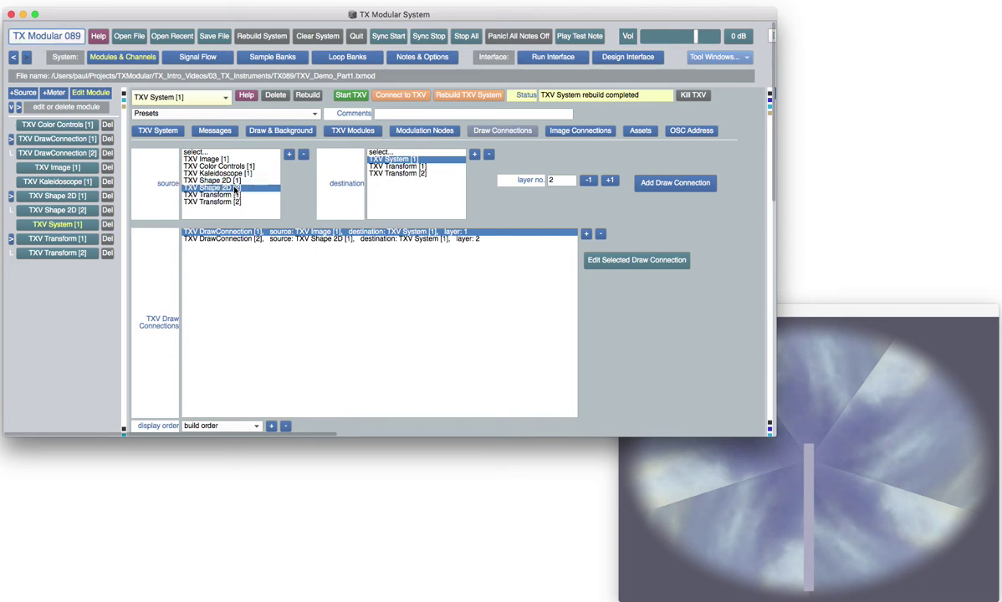
{"action": "left_click", "coordinate": [400, 166]}
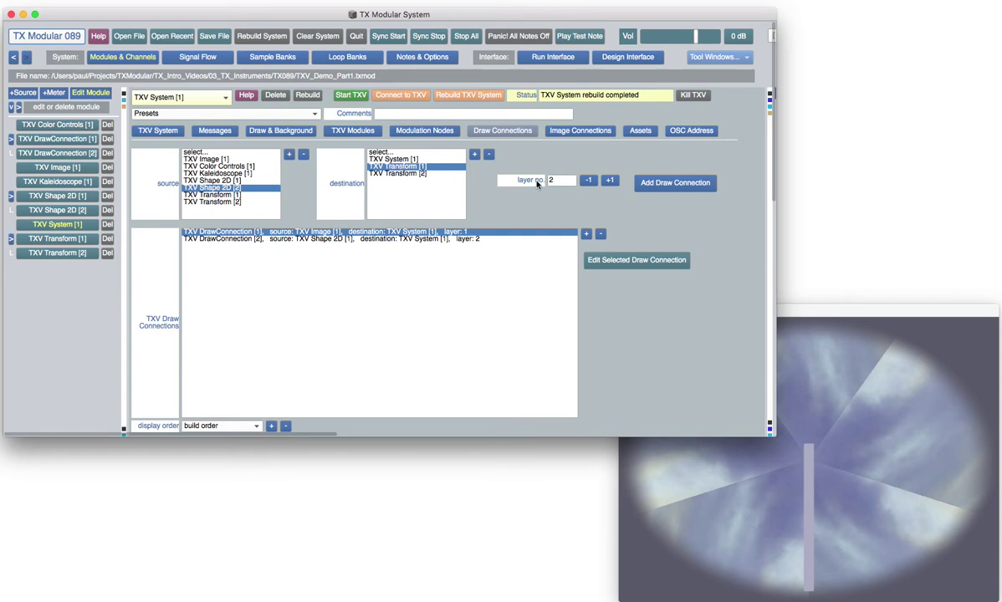
{"action": "left_click", "coordinate": [594, 181]}
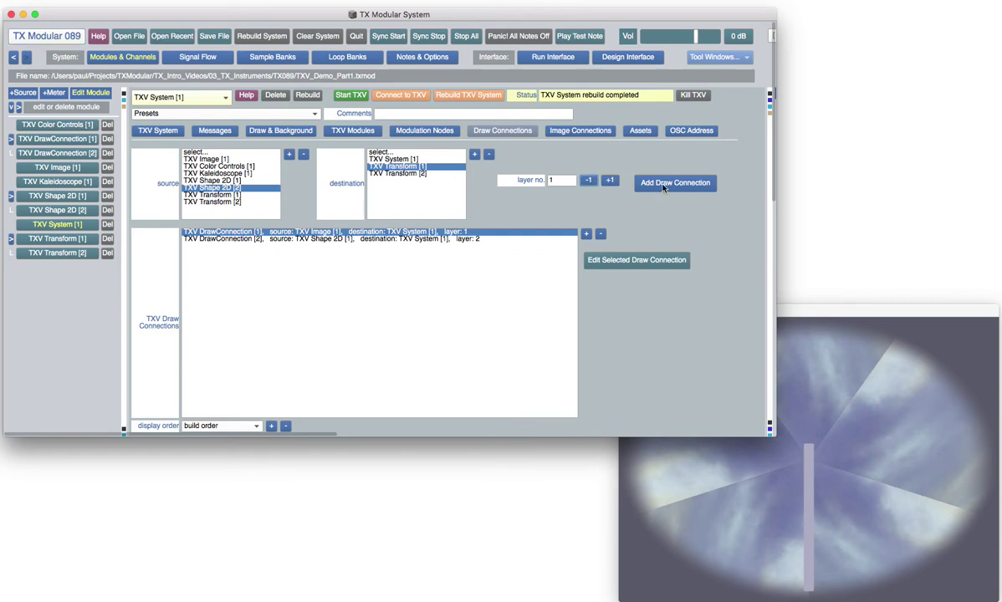
{"action": "left_click", "coordinate": [663, 187]}
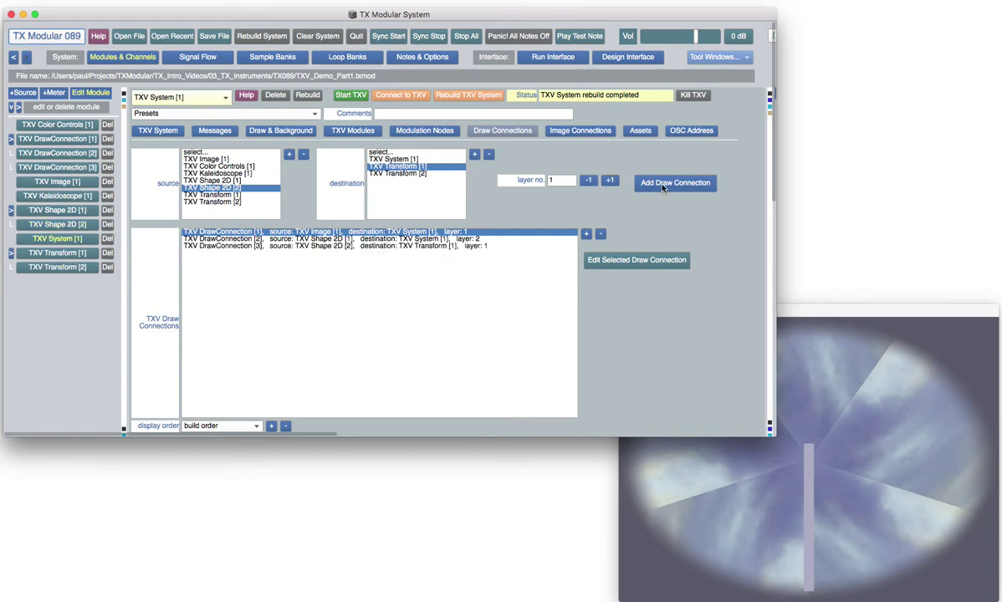
Step: Add a draw connection from TXV Transform [1] to TXV System [1] on layer 3 and view the rendered output
{"action": "left_click", "coordinate": [216, 195]}
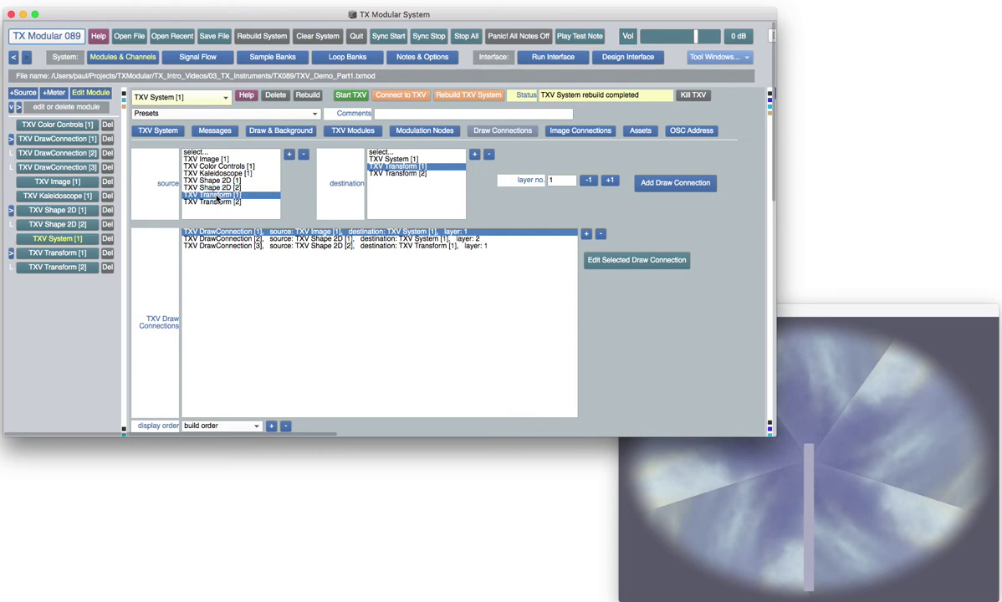
{"action": "left_click", "coordinate": [404, 159]}
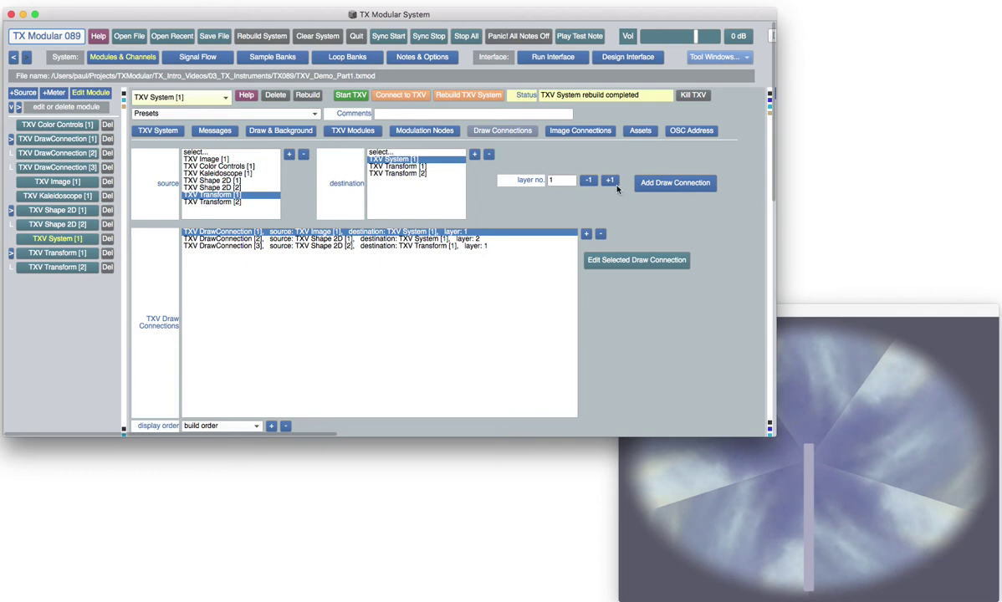
{"action": "left_click", "coordinate": [612, 183]}
{"action": "left_click", "coordinate": [612, 182]}
{"action": "left_click", "coordinate": [658, 186]}
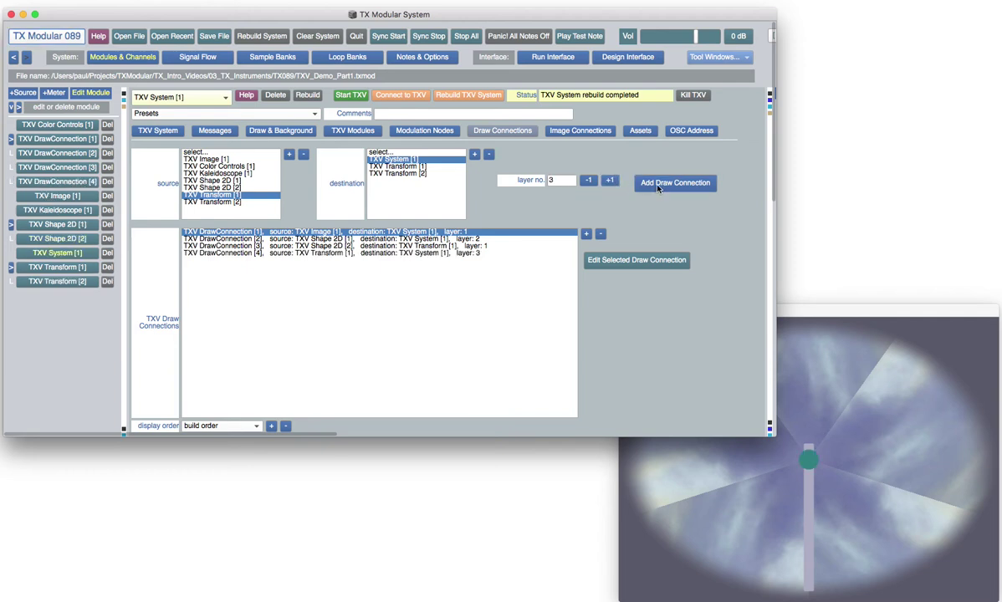
{"action": "left_click", "coordinate": [812, 456]}
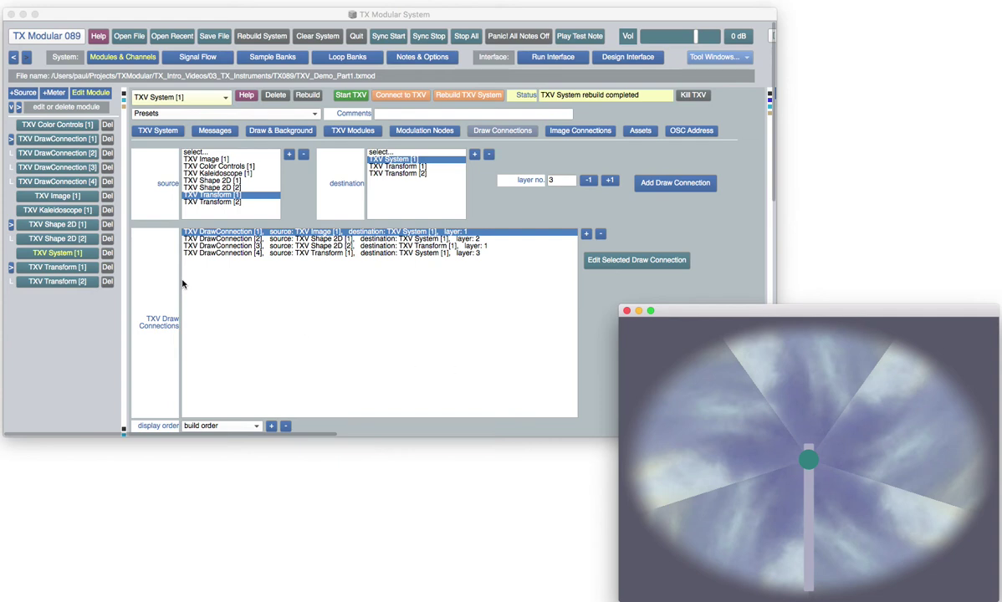
Step: Make TXV Shape 2D [2] a thin vertical ellipse with width 0.019 and height 0.792
{"action": "left_click", "coordinate": [58, 239]}
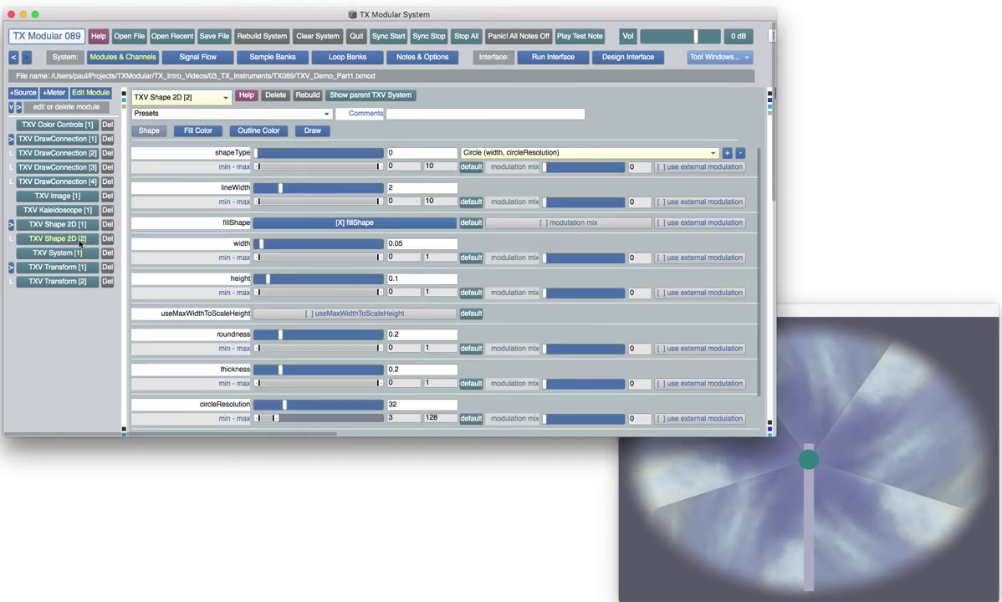
{"action": "left_click", "coordinate": [508, 153]}
{"action": "left_click", "coordinate": [512, 163]}
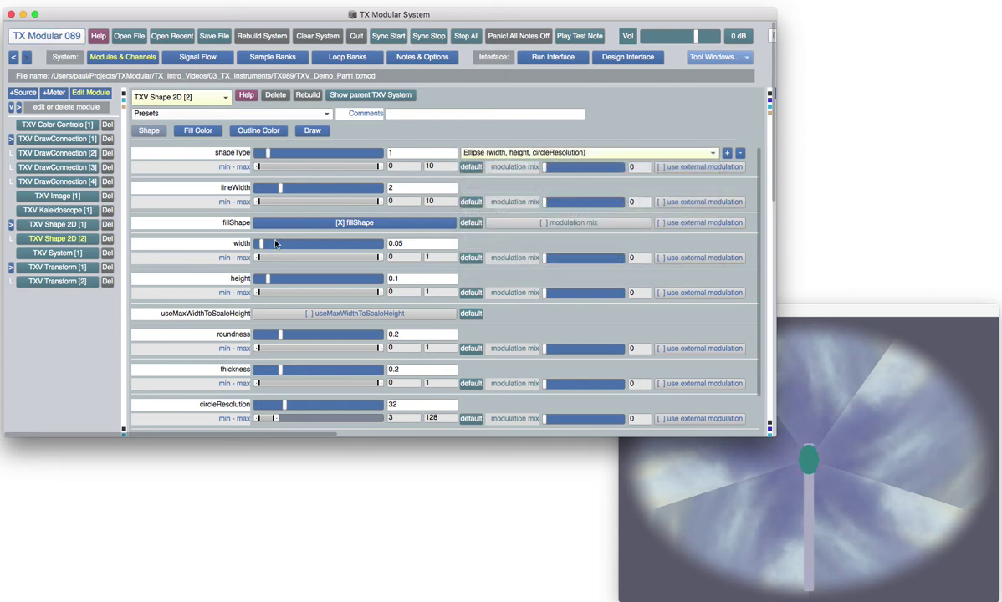
{"action": "left_click_drag", "start_coordinate": [268, 244], "coordinate": [356, 284]}
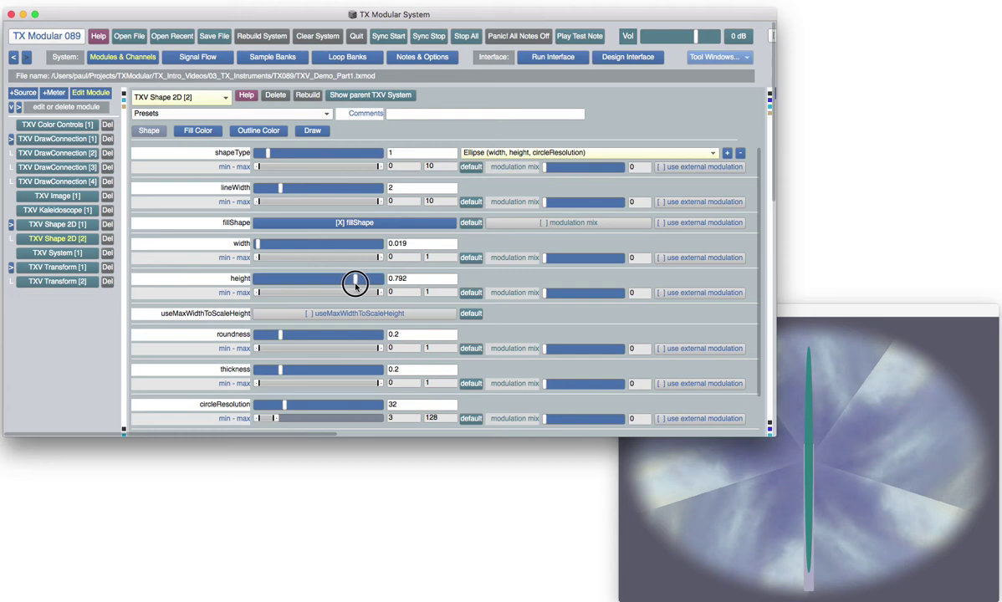
Step: Recolour the ellipse near-white lilac with fill brightness 0.934, hue 0.712 and very low saturation, and use the fill colour for its outline
{"action": "left_click", "coordinate": [216, 134]}
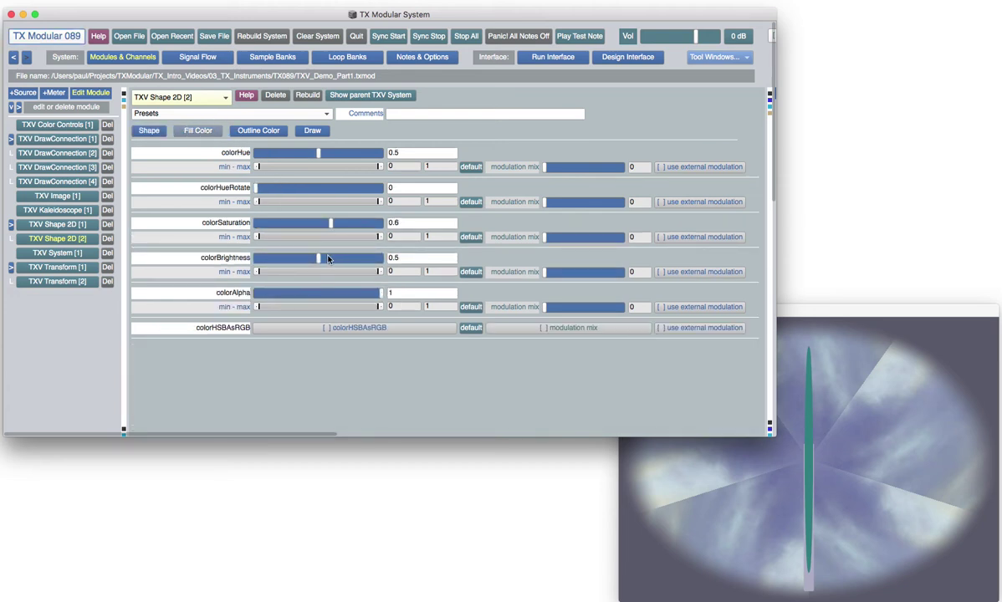
{"action": "left_click", "coordinate": [346, 260]}
{"action": "left_click_drag", "start_coordinate": [346, 260], "coordinate": [374, 260]}
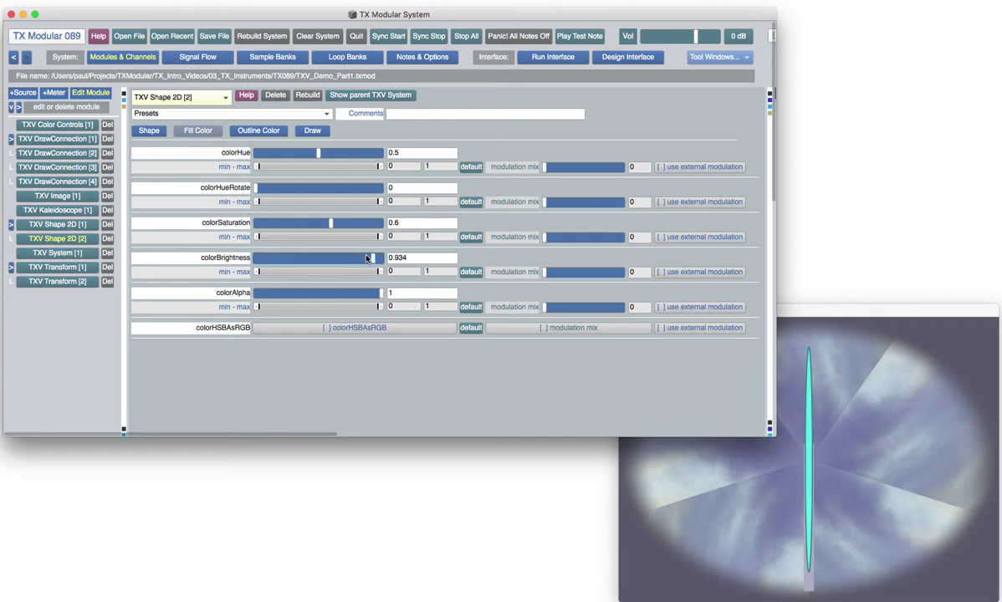
{"action": "left_click", "coordinate": [271, 225]}
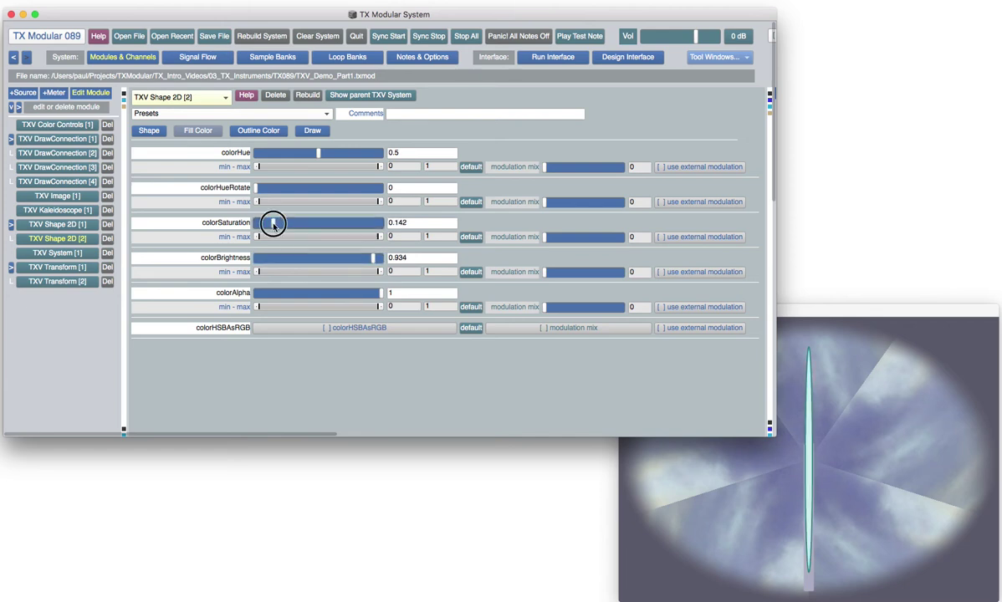
{"action": "left_click", "coordinate": [345, 152]}
{"action": "left_click_drag", "start_coordinate": [346, 154], "coordinate": [345, 153]}
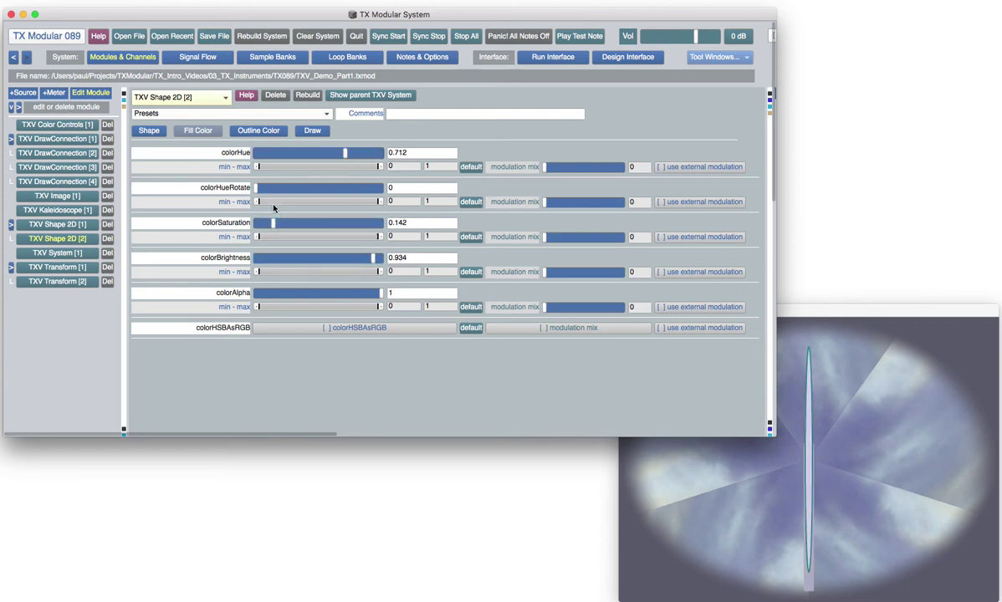
{"action": "left_click", "coordinate": [269, 225]}
{"action": "left_click_drag", "start_coordinate": [270, 224], "coordinate": [261, 224]}
{"action": "left_click", "coordinate": [257, 130]}
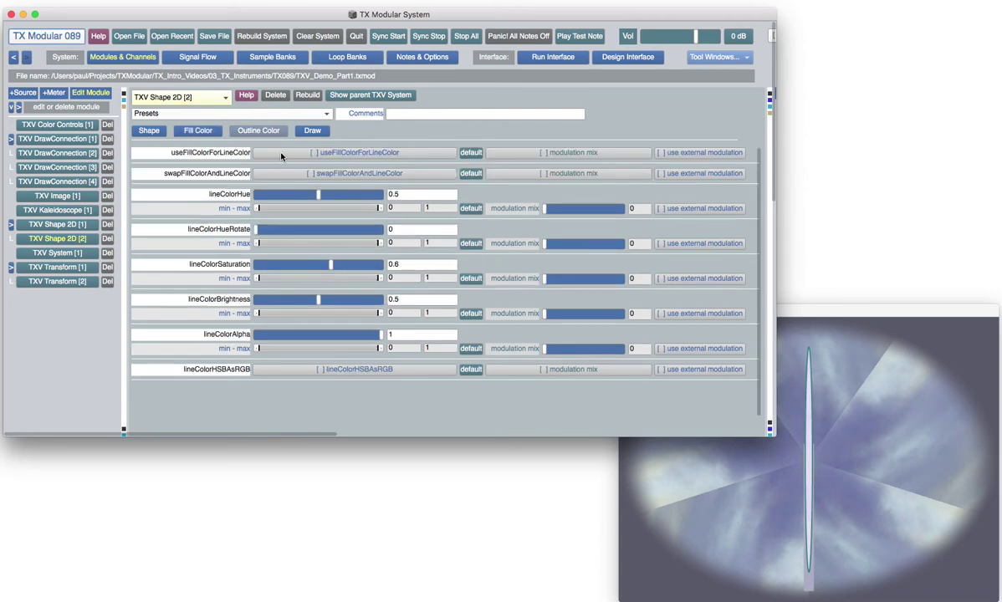
{"action": "left_click", "coordinate": [281, 154]}
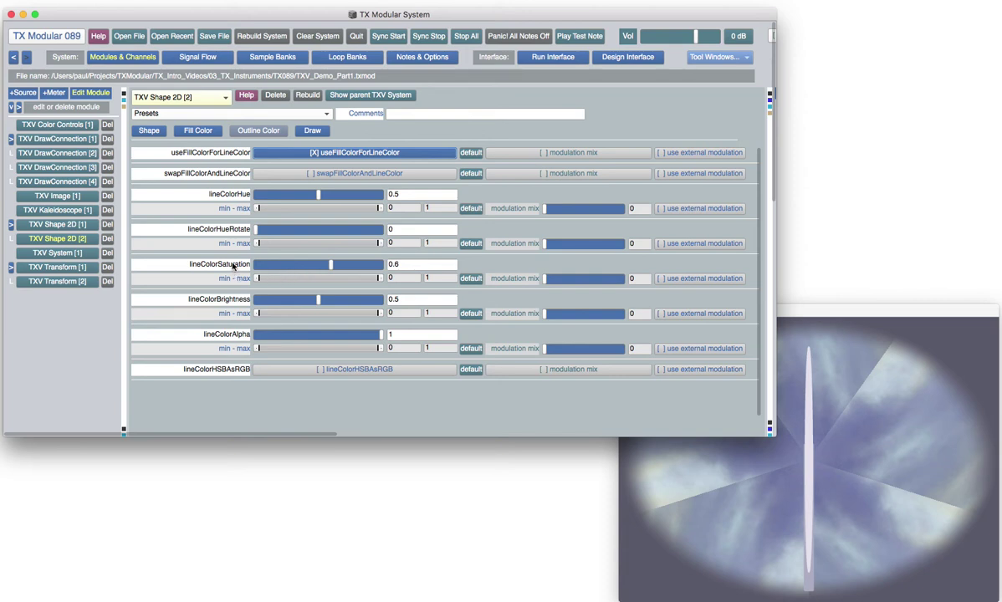
Step: Add a draw connection from TXV Shape 2D [2] to TXV Transform [2] on layer 2
{"action": "left_click", "coordinate": [371, 92]}
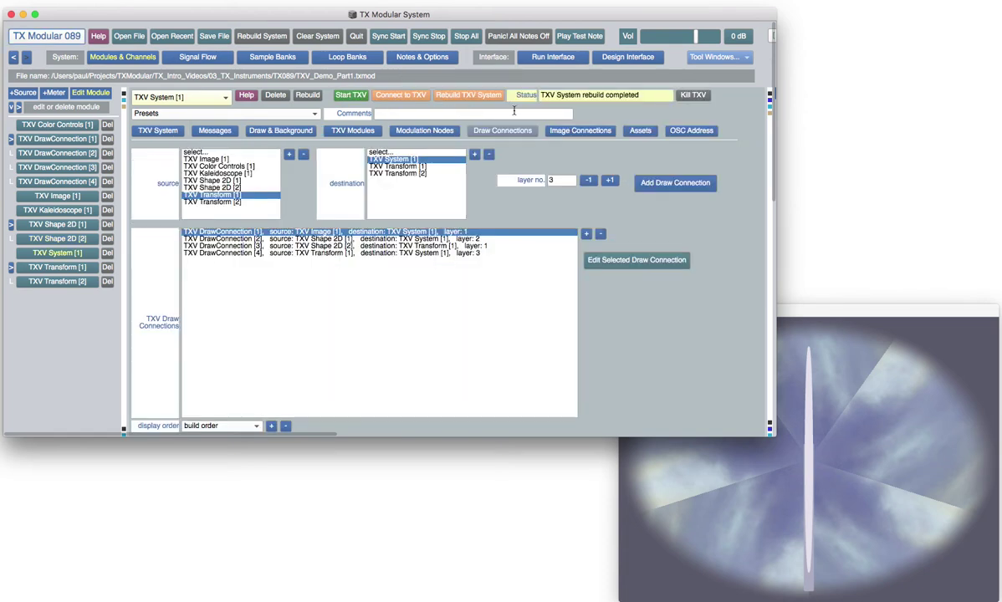
{"action": "left_click", "coordinate": [224, 188]}
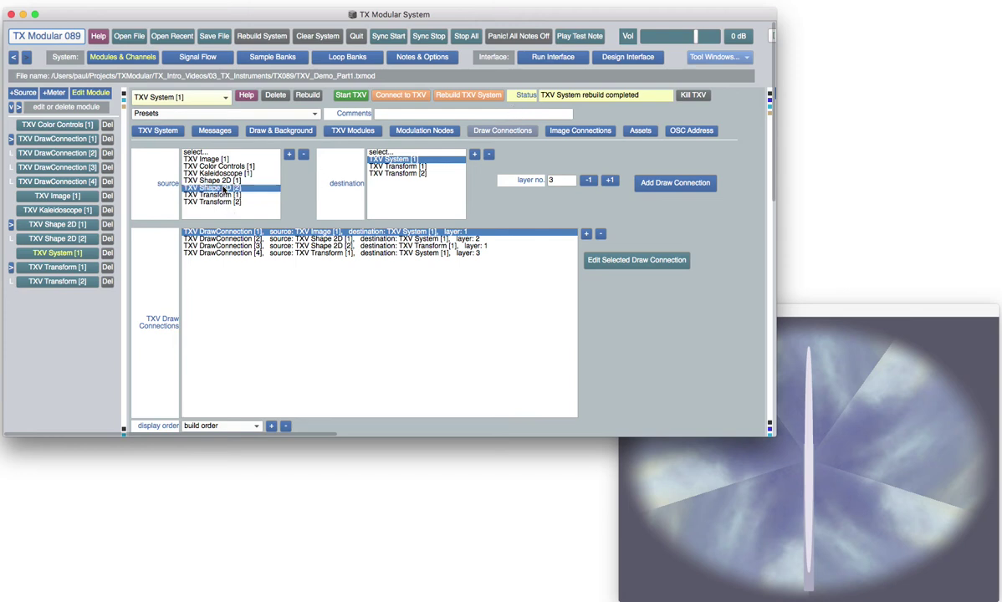
{"action": "left_click", "coordinate": [400, 173]}
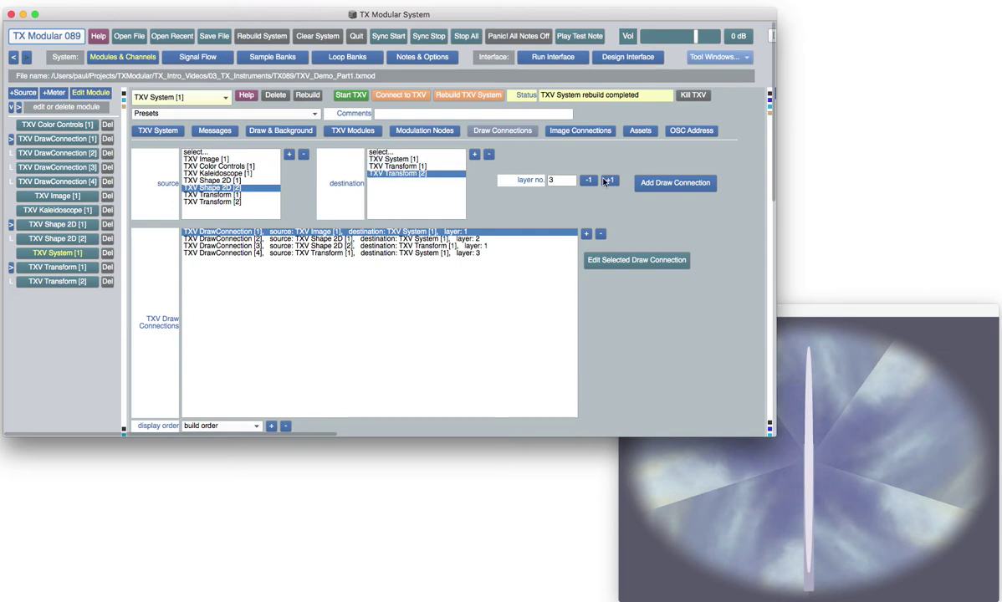
{"action": "left_click", "coordinate": [589, 181]}
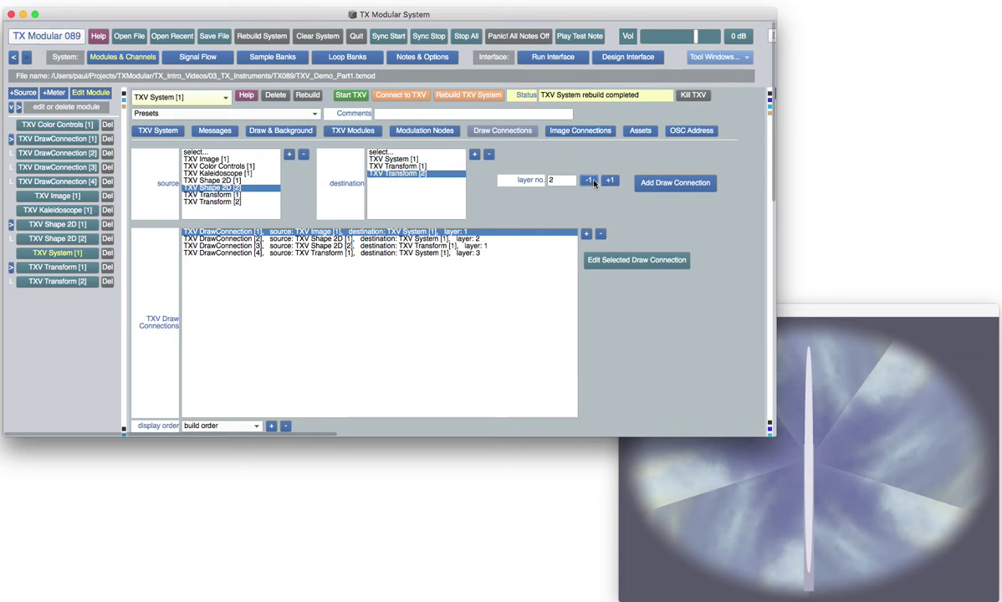
{"action": "left_click", "coordinate": [667, 183]}
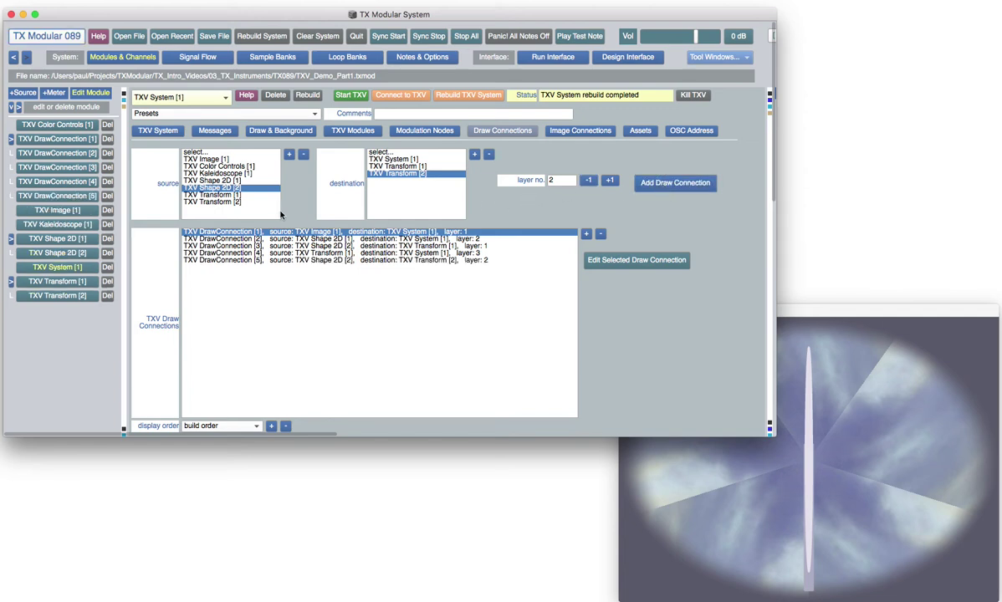
Step: Add a draw connection from TXV Transform [2] to TXV Transform [1] on layer 2
{"action": "left_click", "coordinate": [231, 202]}
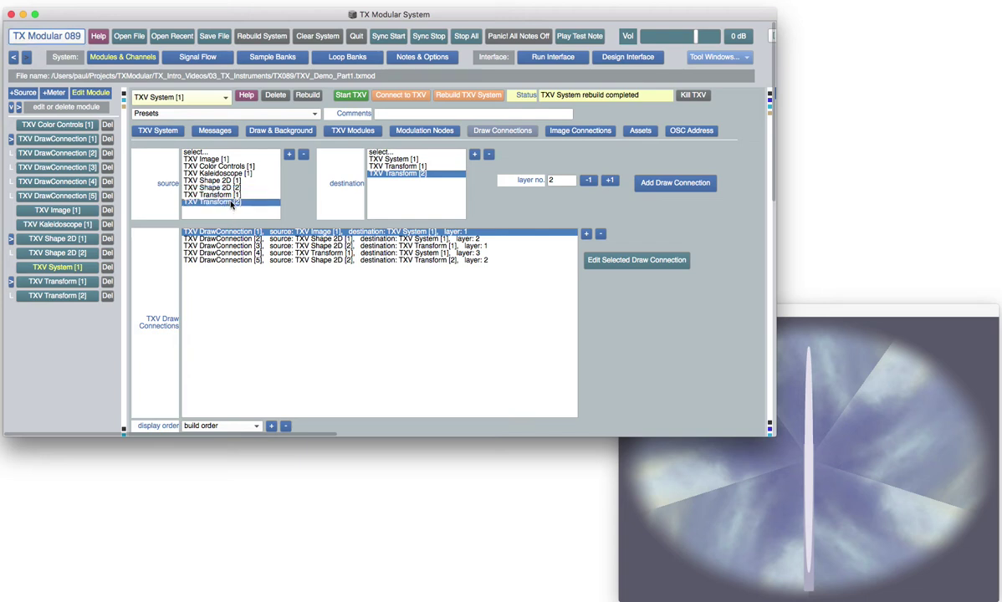
{"action": "left_click", "coordinate": [421, 166]}
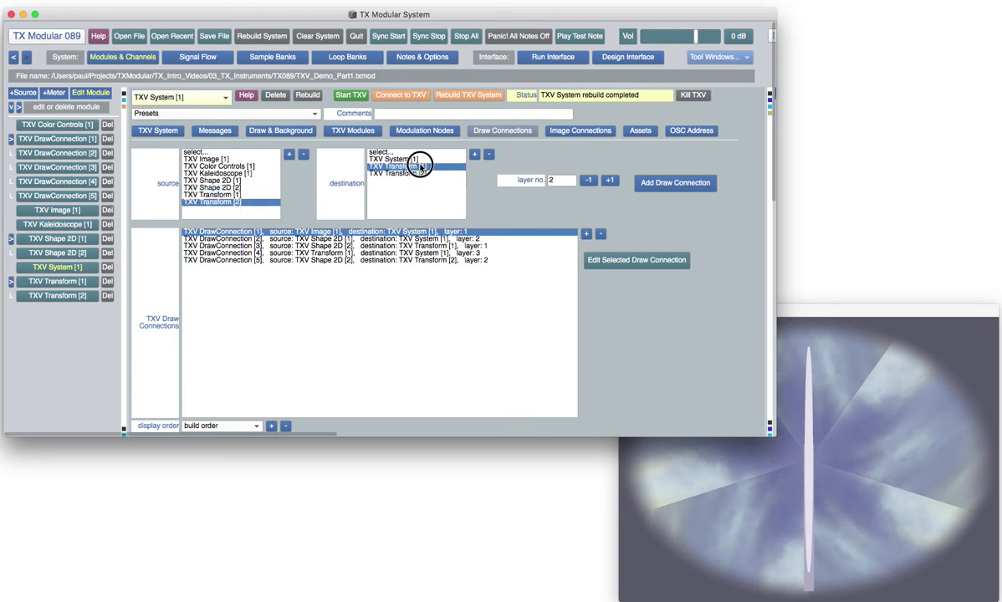
{"action": "left_click", "coordinate": [679, 185]}
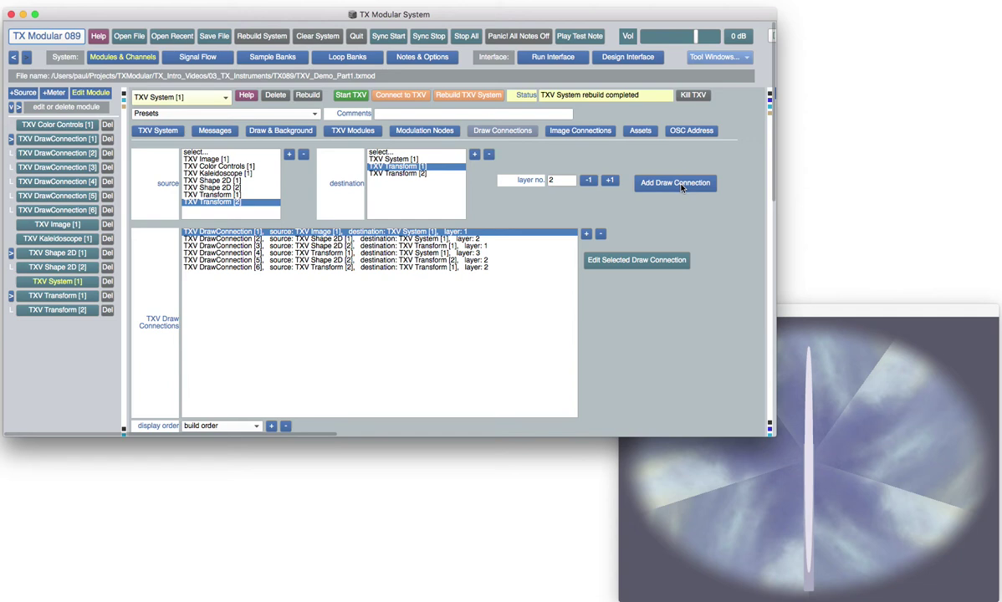
Step: Set rotateZ of TXV Transform [2] to 90 and view the rendered output
{"action": "left_click", "coordinate": [84, 311]}
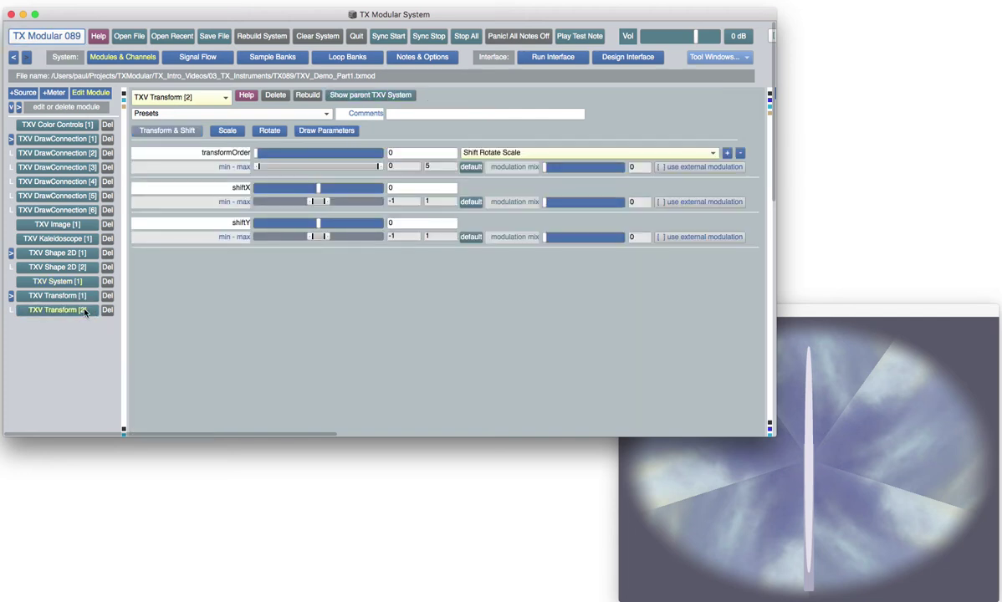
{"action": "left_click", "coordinate": [269, 132]}
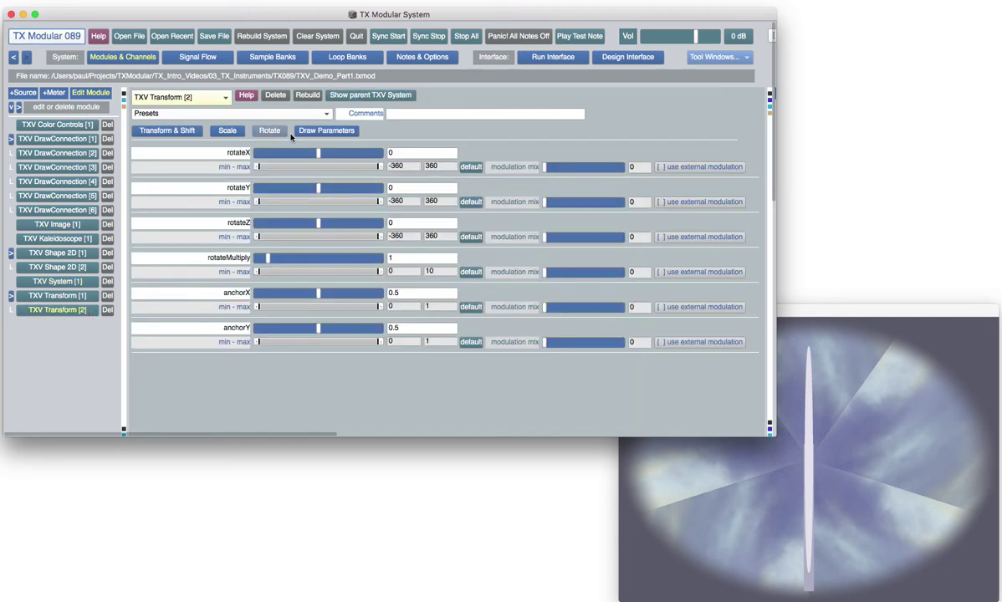
{"action": "left_click", "coordinate": [416, 222]}
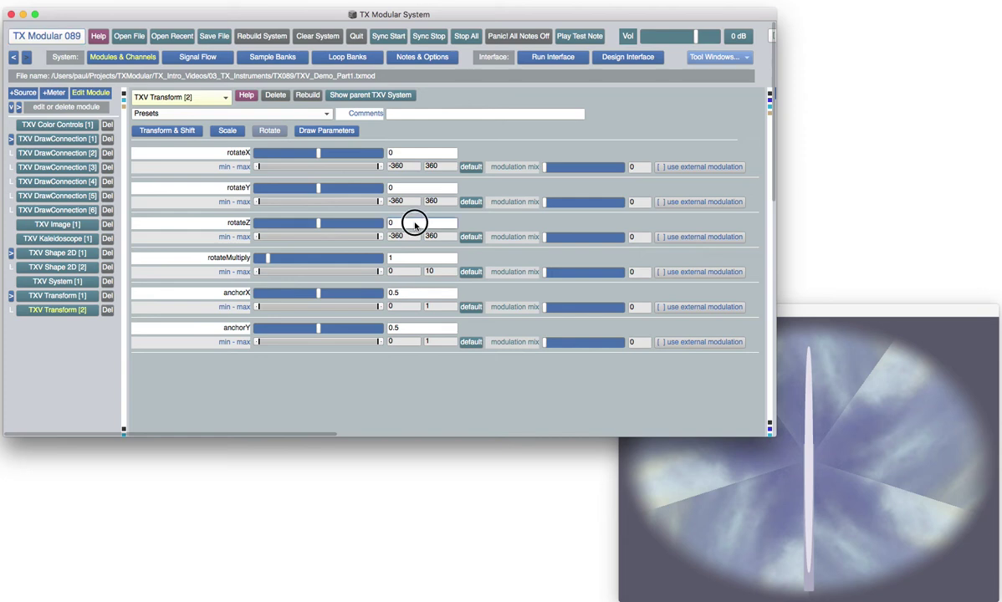
{"action": "type", "text": "90"}
{"action": "key", "text": "Return"}
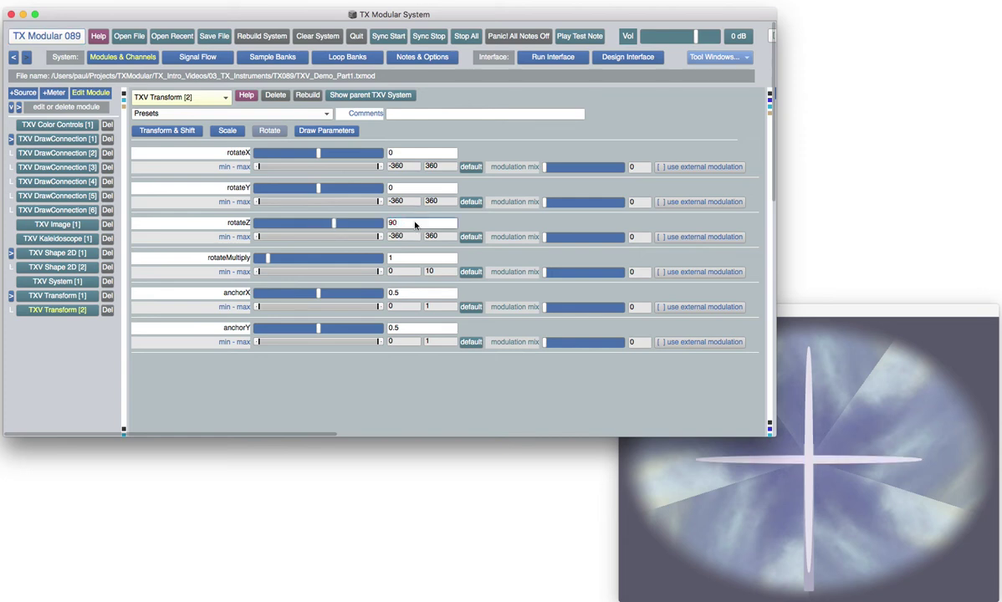
{"action": "left_click", "coordinate": [826, 460]}
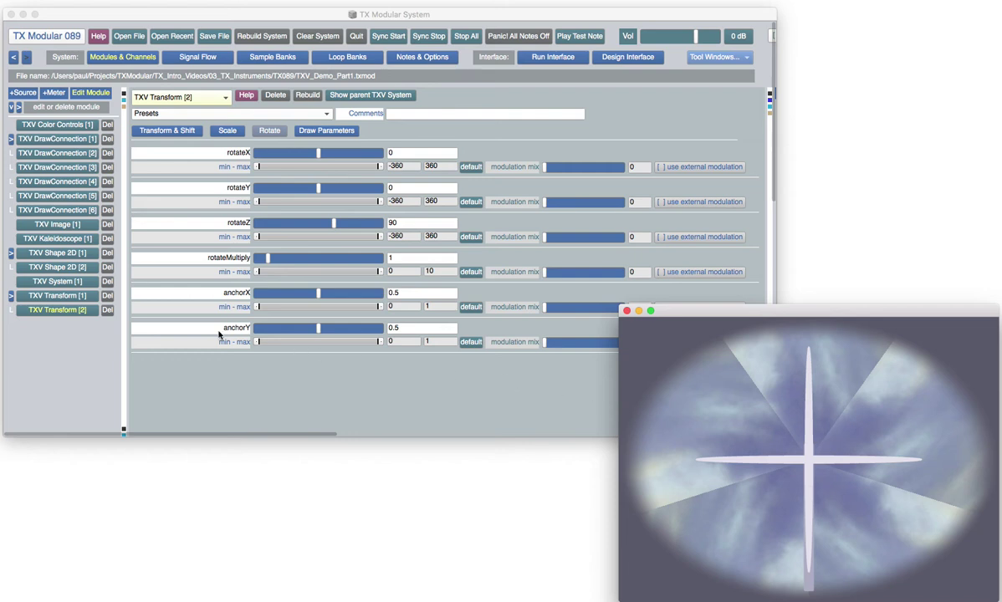
Step: Review the TXV System's draw connections that route TXV Shape 2D [2] and TXV Transform [2], checking their sources, destinations and layers
{"action": "left_click", "coordinate": [81, 282]}
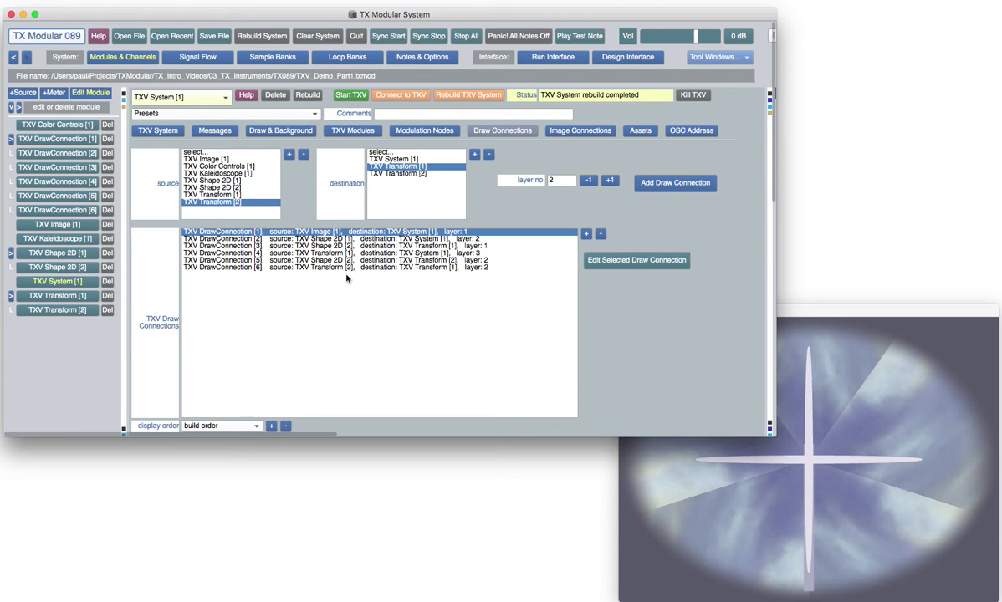
{"action": "left_click", "coordinate": [305, 246]}
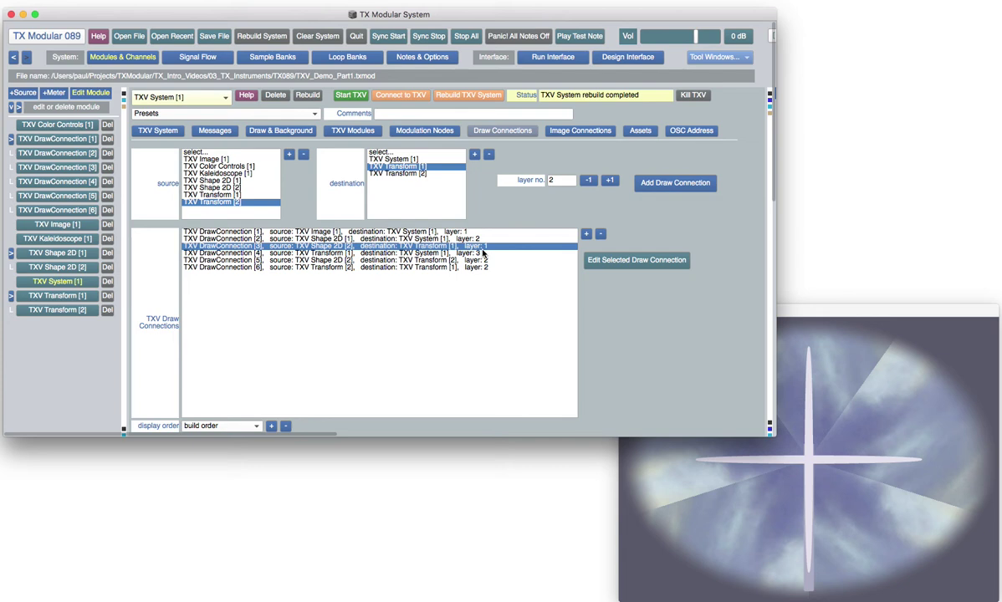
{"action": "left_click", "coordinate": [327, 261]}
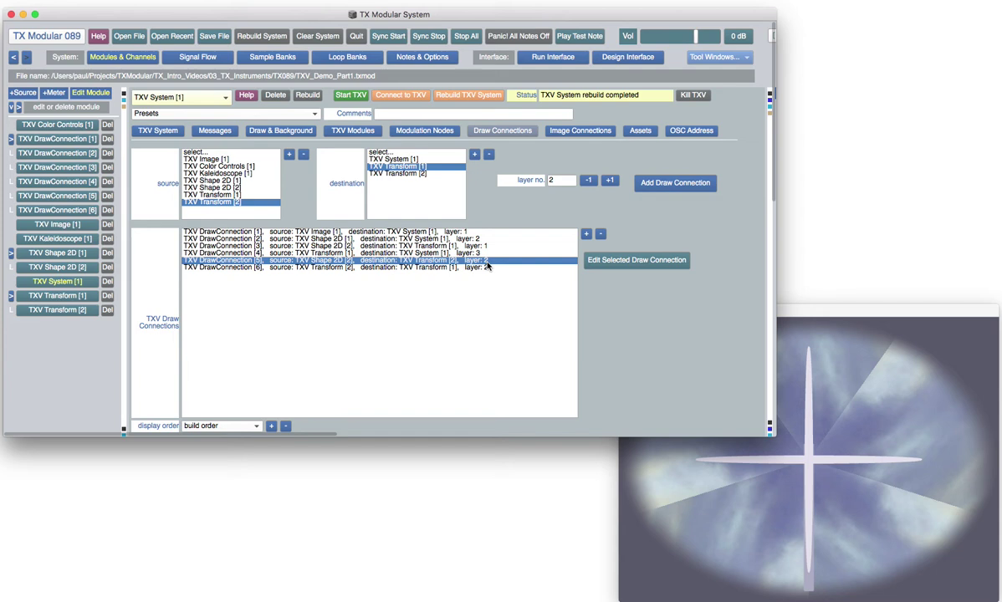
{"action": "left_click", "coordinate": [270, 267]}
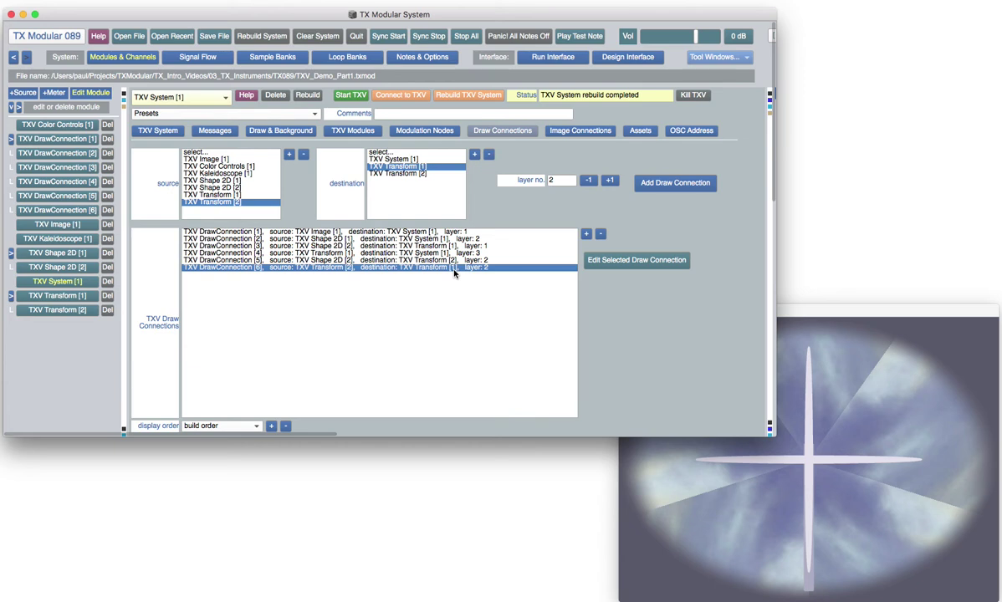
Step: Rotate the cross by setting rotateZ of TXV Transform [1] to about 34
{"action": "left_click", "coordinate": [86, 298]}
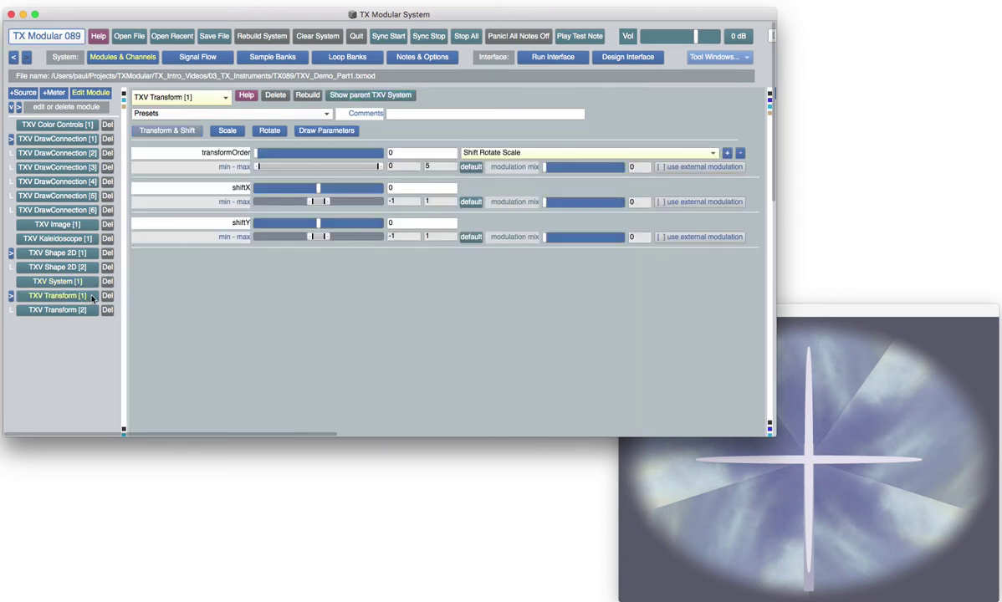
{"action": "left_click", "coordinate": [265, 130]}
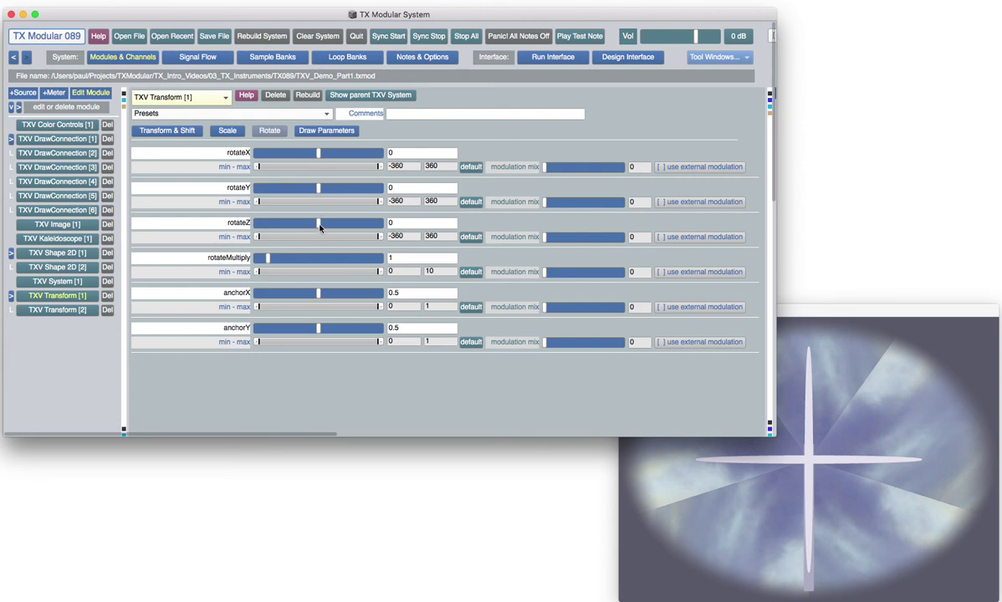
{"action": "mouse_move", "coordinate": [318, 225]}
{"action": "left_mouse_down"}
{"action": "mouse_move", "coordinate": [269, 226]}
{"action": "mouse_move", "coordinate": [351, 230]}
{"action": "mouse_move", "coordinate": [292, 233]}
{"action": "mouse_move", "coordinate": [326, 230]}
{"action": "mouse_move", "coordinate": [318, 232]}
{"action": "left_mouse_up"}
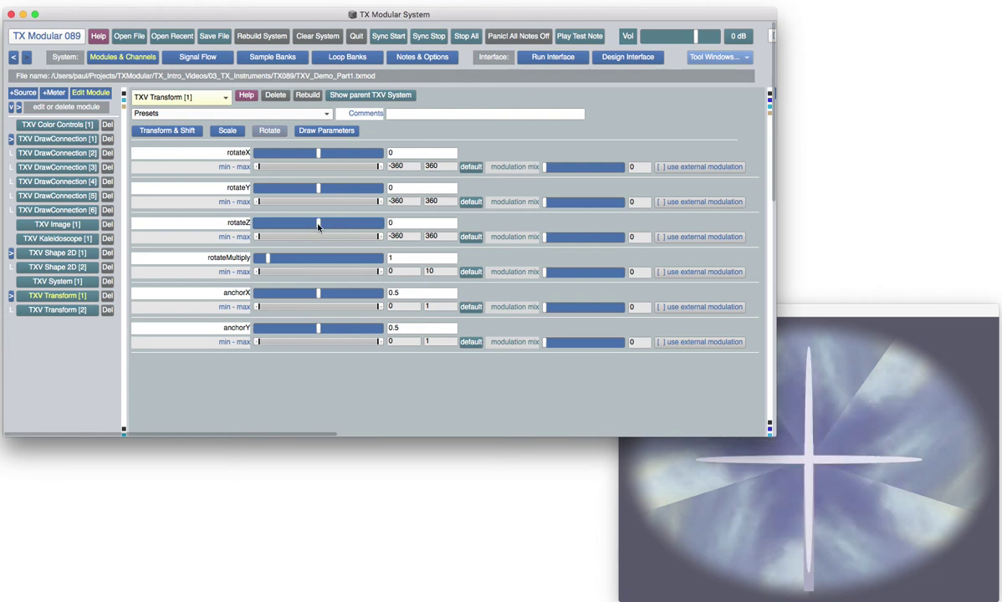
{"action": "left_click_drag", "start_coordinate": [320, 228], "coordinate": [325, 227]}
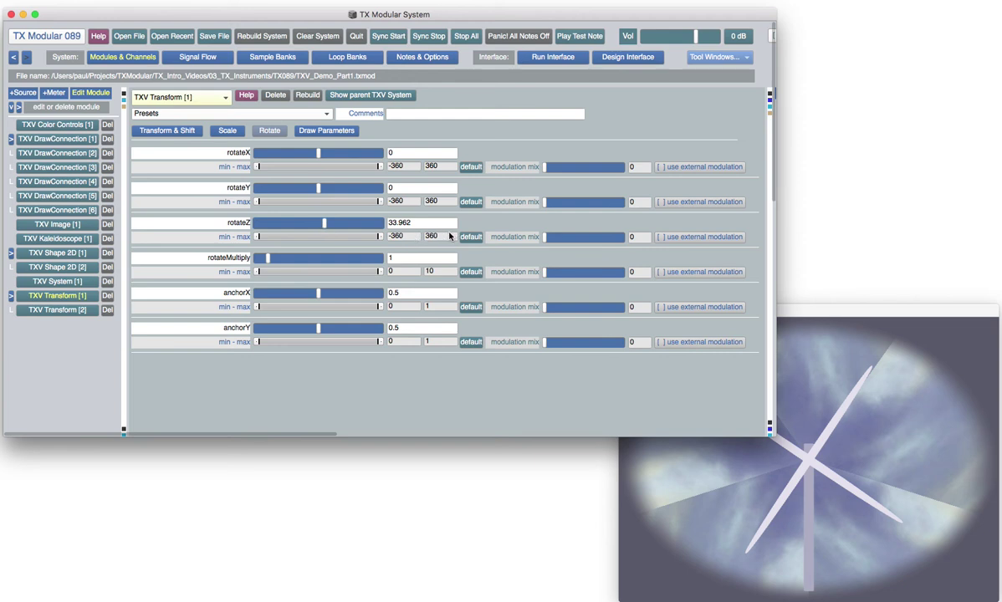
Step: Set the modulation mix of TXV Transform [1]'s rotateZ to 1 and its minimum to 0
{"action": "left_click", "coordinate": [545, 238]}
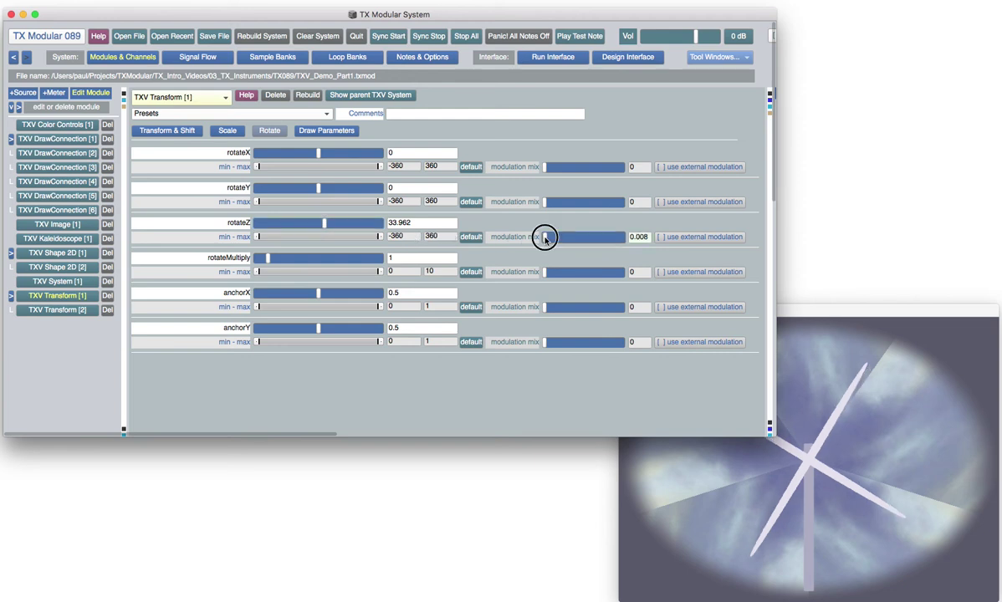
{"action": "left_click_drag", "start_coordinate": [544, 237], "coordinate": [633, 248]}
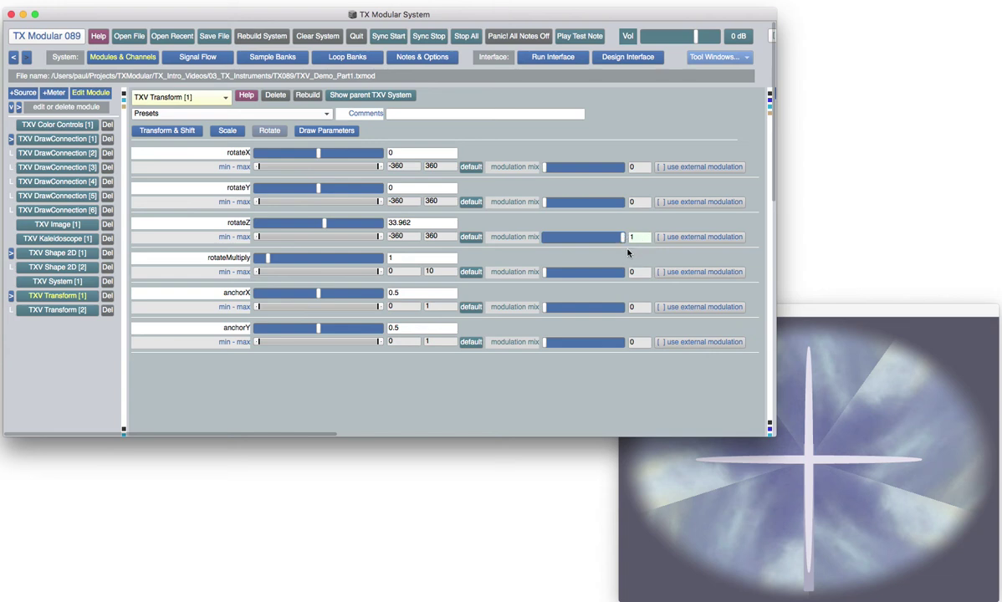
{"action": "left_click", "coordinate": [410, 236]}
{"action": "type", "text": "0"}
{"action": "key", "text": "Return"}
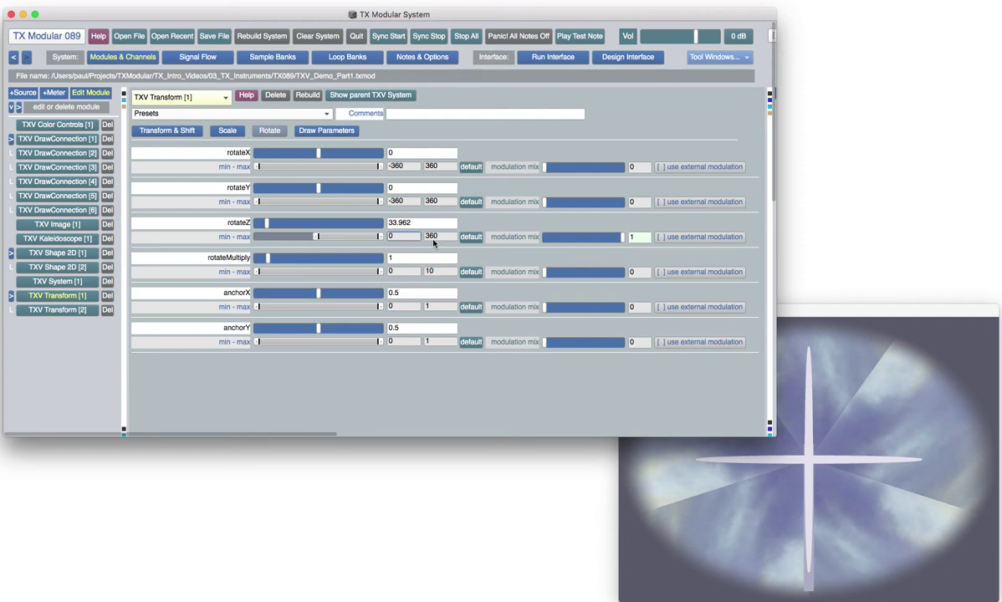
Step: Try different rotateZ and modulation mix settings on TXV Transform [1], finishing with rotateZ at about 98.5 and the mix at 1
{"action": "left_click_drag", "start_coordinate": [281, 223], "coordinate": [303, 222]}
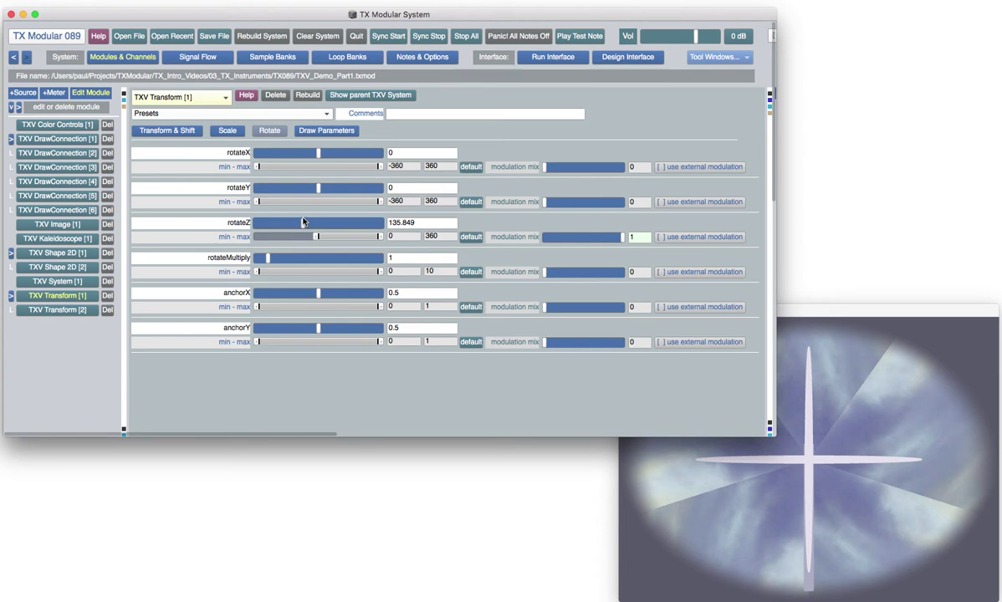
{"action": "mouse_move", "coordinate": [577, 237]}
{"action": "left_mouse_down"}
{"action": "mouse_move", "coordinate": [600, 237]}
{"action": "mouse_move", "coordinate": [584, 237]}
{"action": "left_mouse_up"}
{"action": "mouse_move", "coordinate": [303, 223]}
{"action": "left_mouse_down"}
{"action": "mouse_move", "coordinate": [351, 223]}
{"action": "mouse_move", "coordinate": [311, 222]}
{"action": "left_mouse_up"}
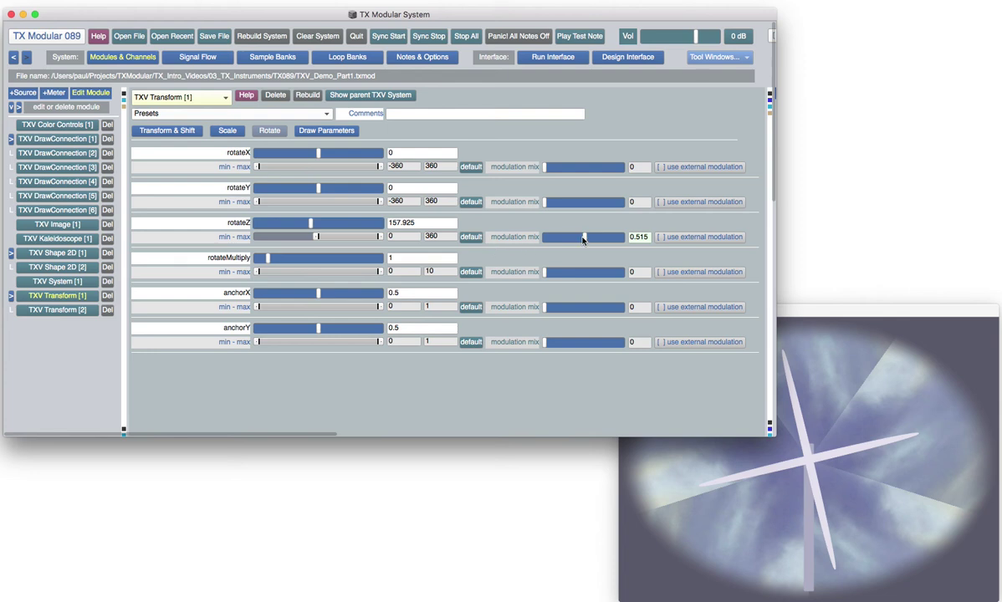
{"action": "left_click_drag", "start_coordinate": [586, 238], "coordinate": [638, 232]}
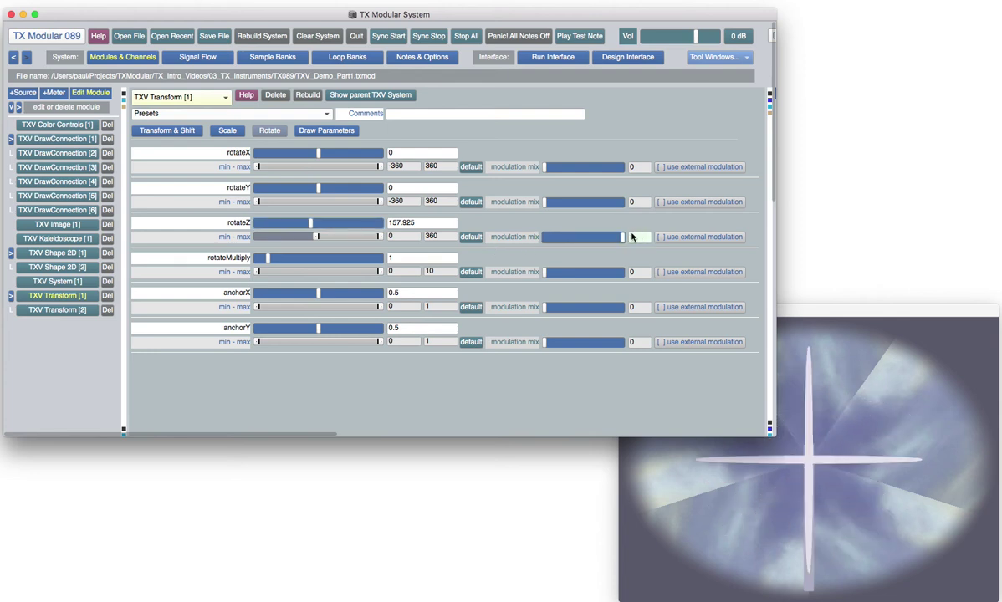
{"action": "left_click_drag", "start_coordinate": [313, 224], "coordinate": [291, 224]}
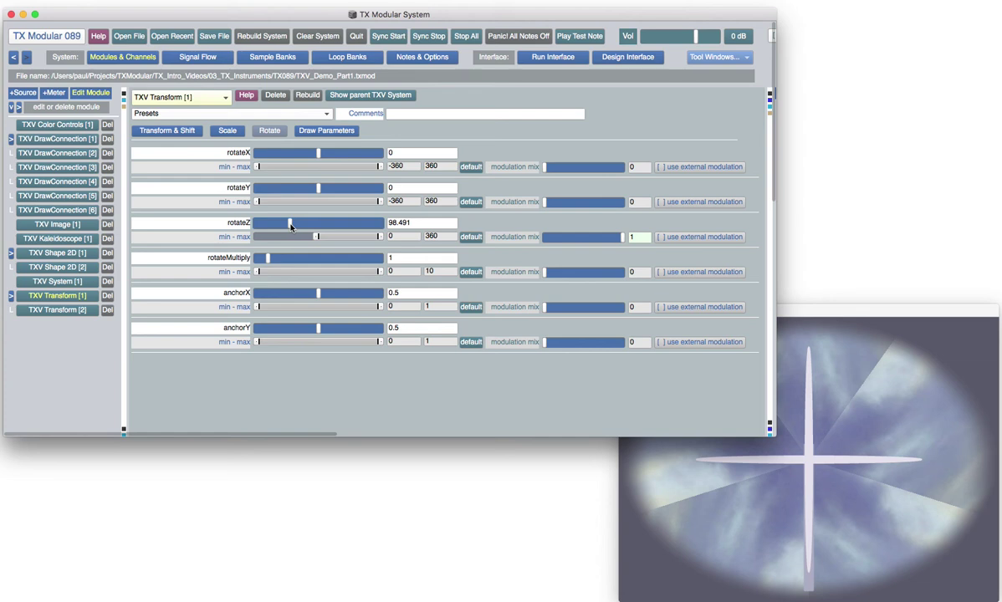
Step: Add a TXV LFO module from the modulation sources to the parent TXV System
{"action": "left_click", "coordinate": [374, 95]}
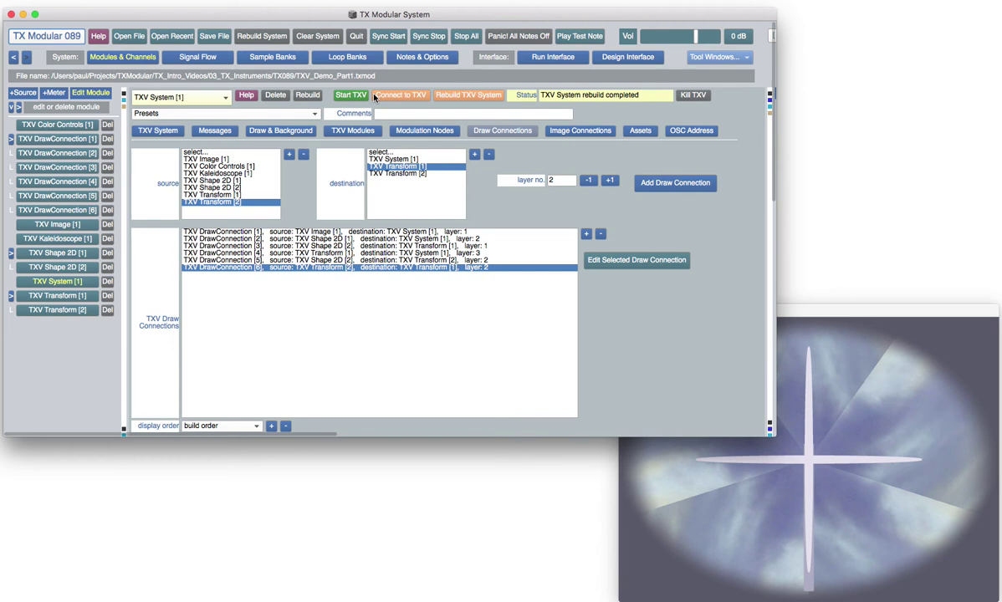
{"action": "left_click", "coordinate": [362, 132]}
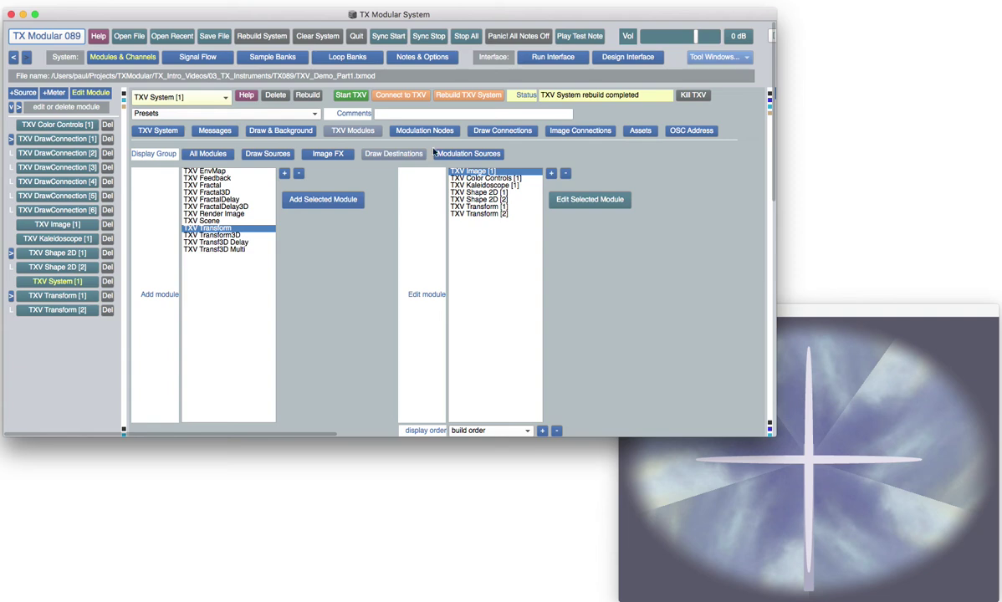
{"action": "left_click", "coordinate": [481, 156]}
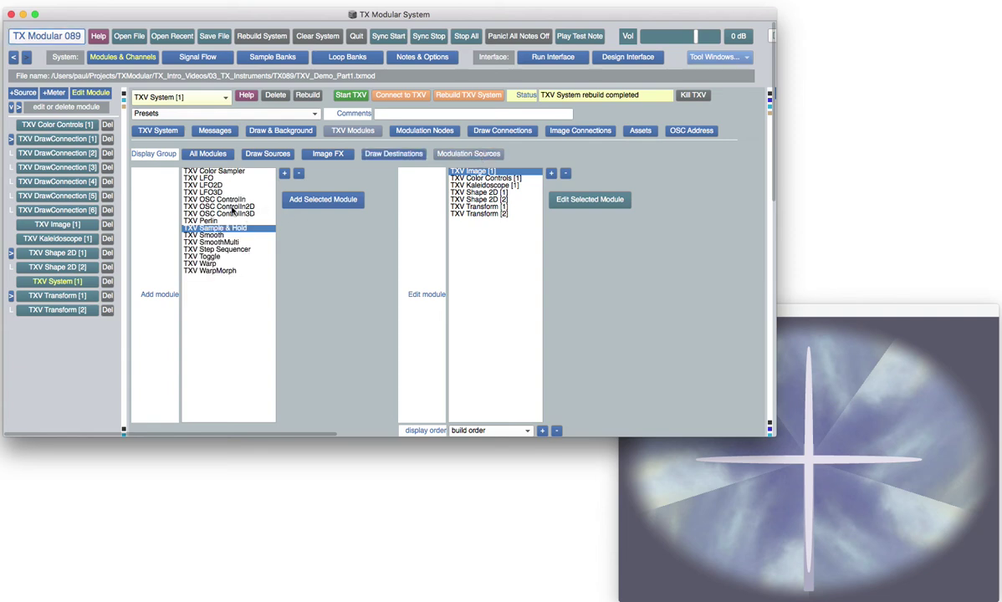
{"action": "left_click", "coordinate": [199, 177]}
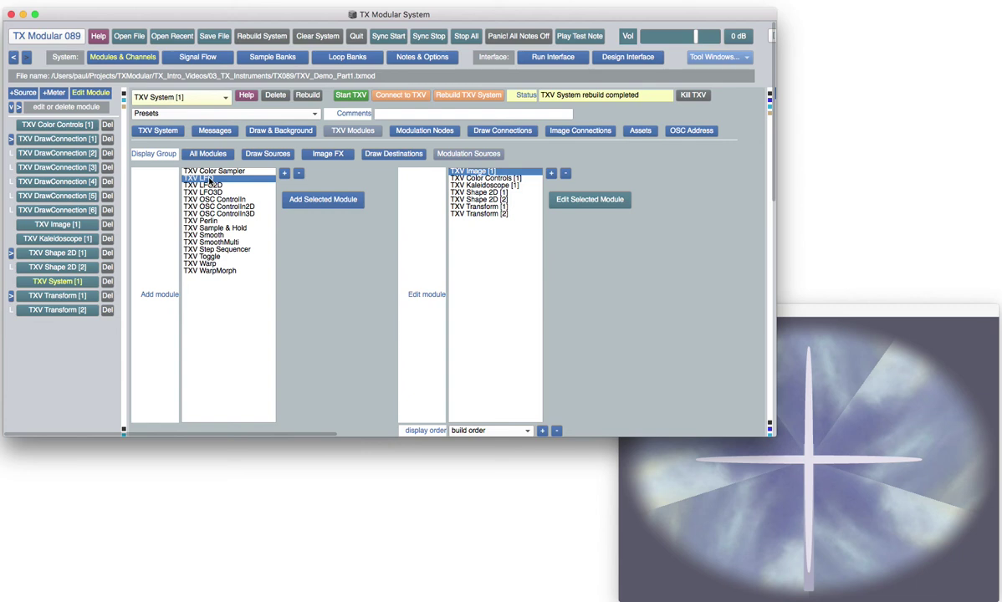
{"action": "left_click", "coordinate": [312, 203]}
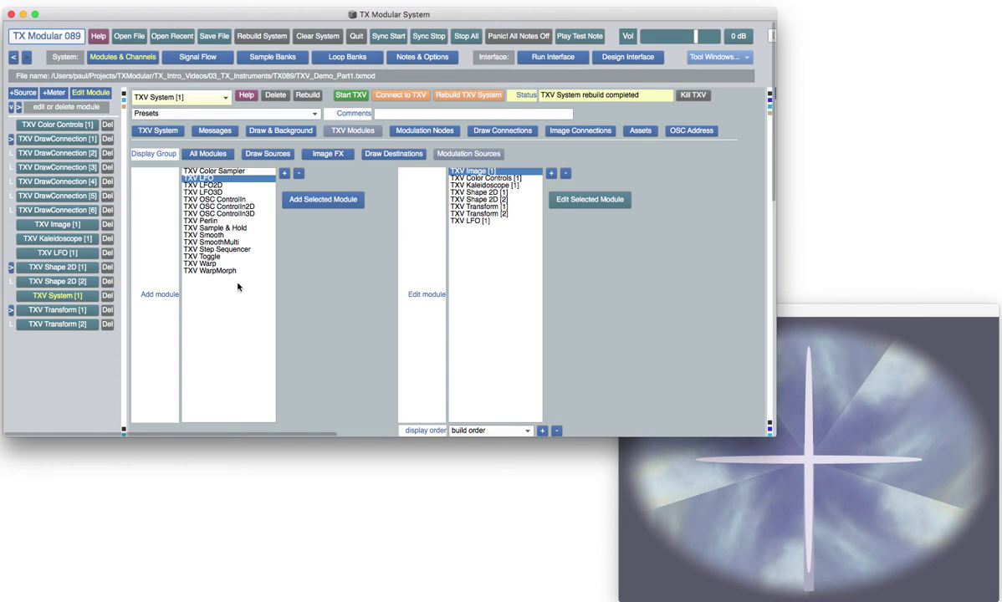
Step: Add a modulation node from the out of TXV LFO [1] to rotateZ of TXV Transform [1]
{"action": "left_click", "coordinate": [420, 132]}
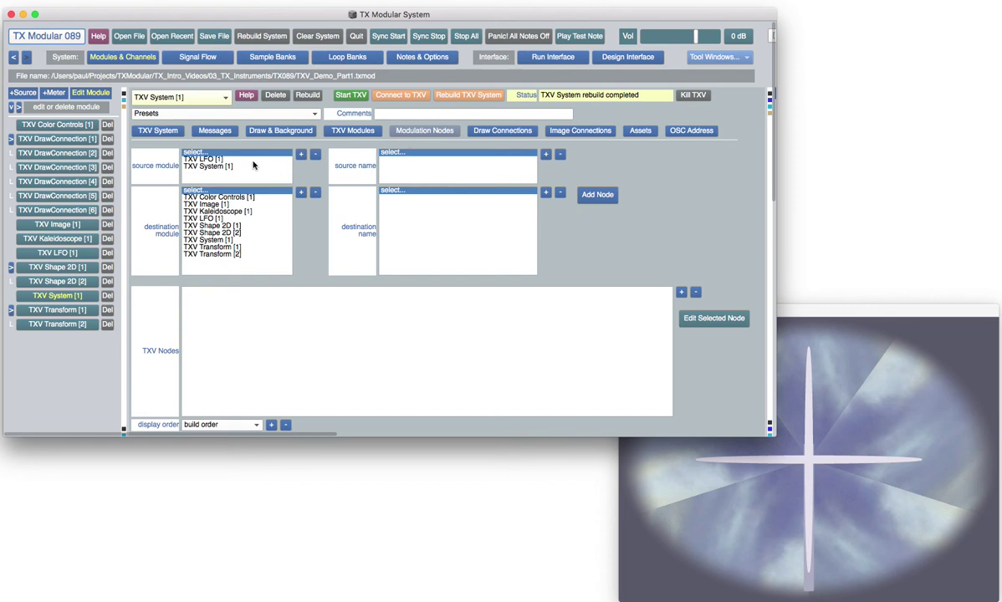
{"action": "left_click", "coordinate": [210, 159]}
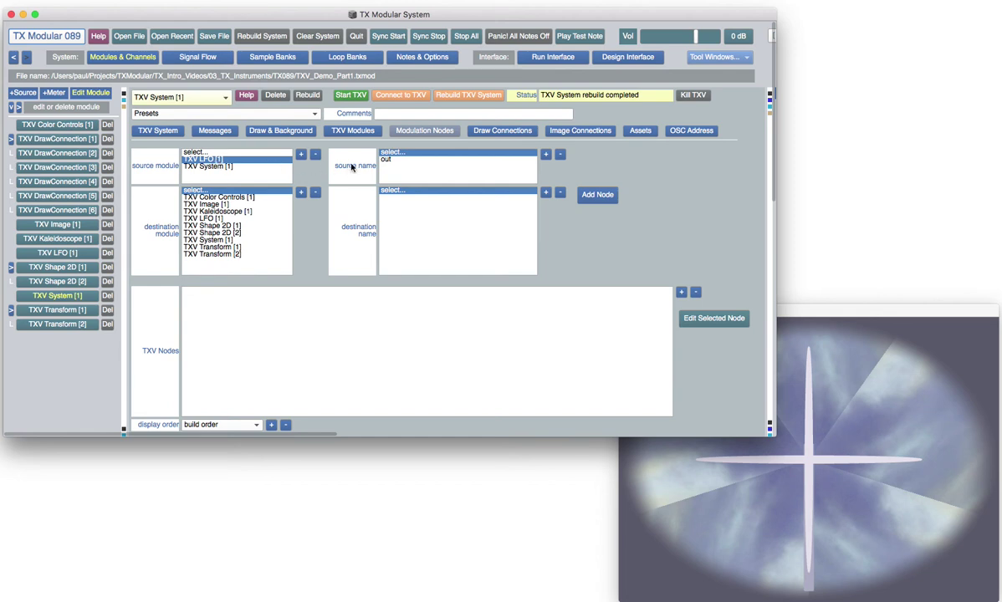
{"action": "left_click", "coordinate": [387, 159]}
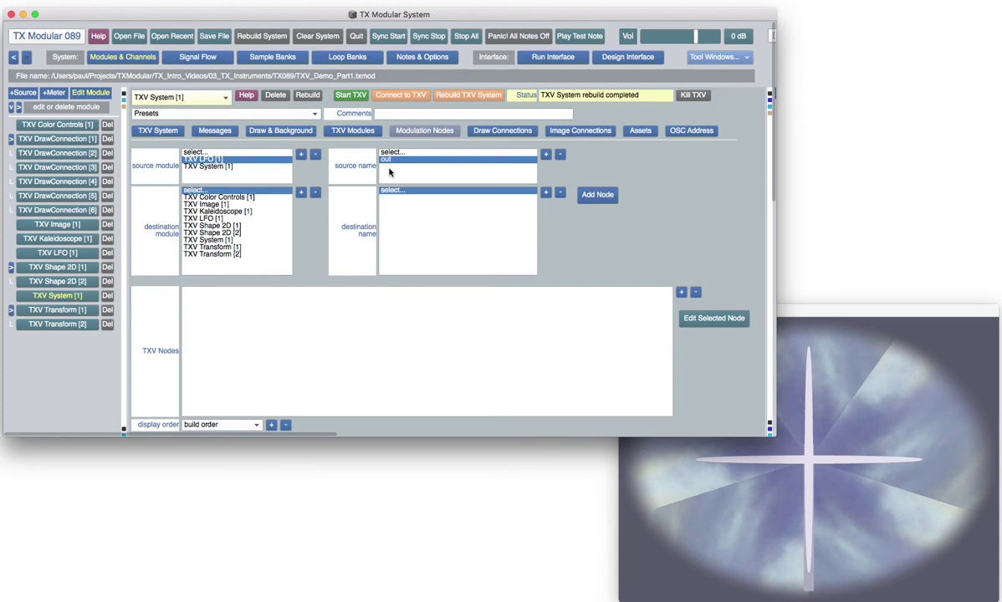
{"action": "left_click", "coordinate": [237, 248]}
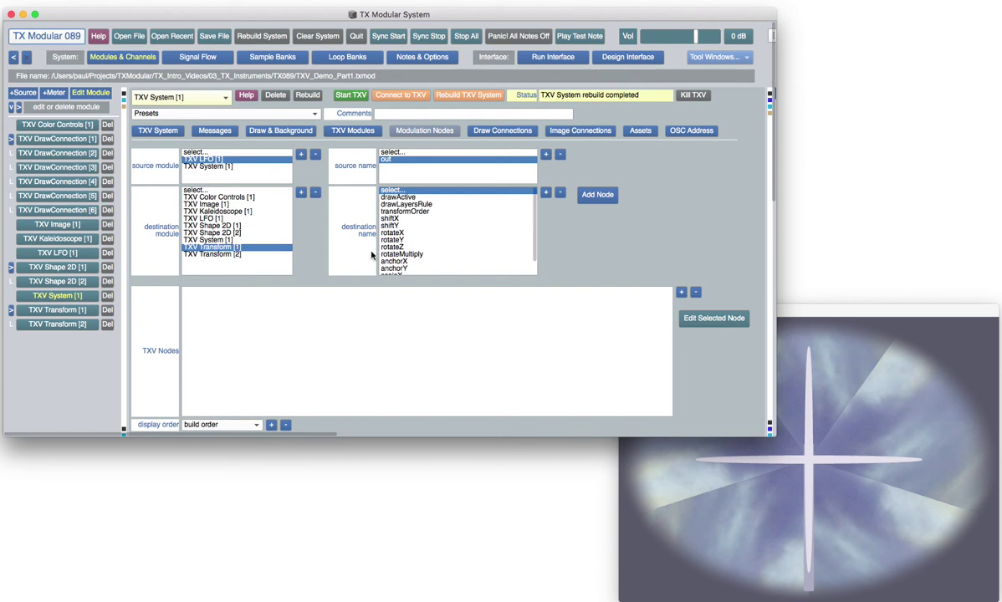
{"action": "left_click", "coordinate": [393, 248]}
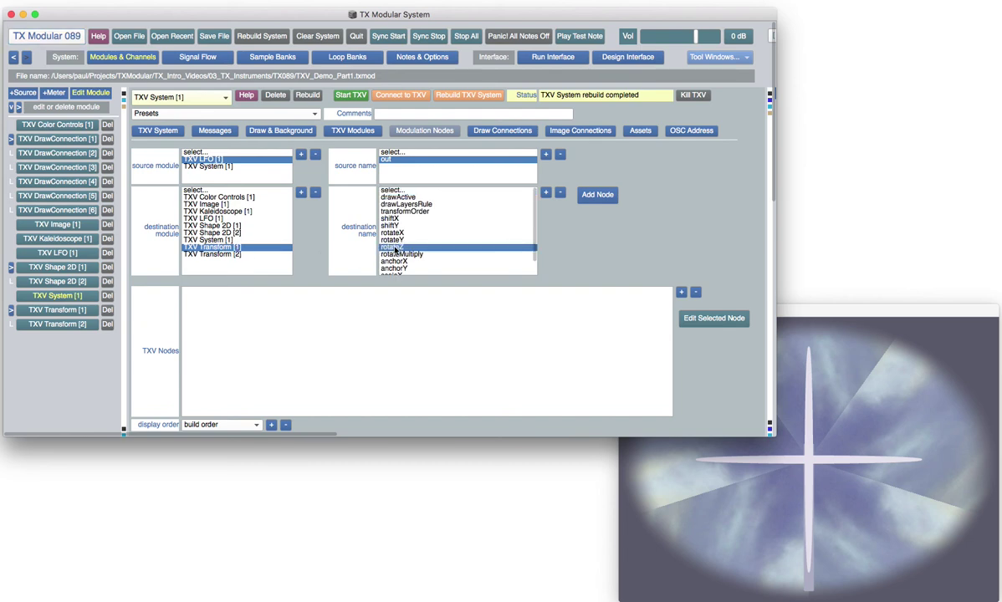
{"action": "left_click", "coordinate": [597, 195]}
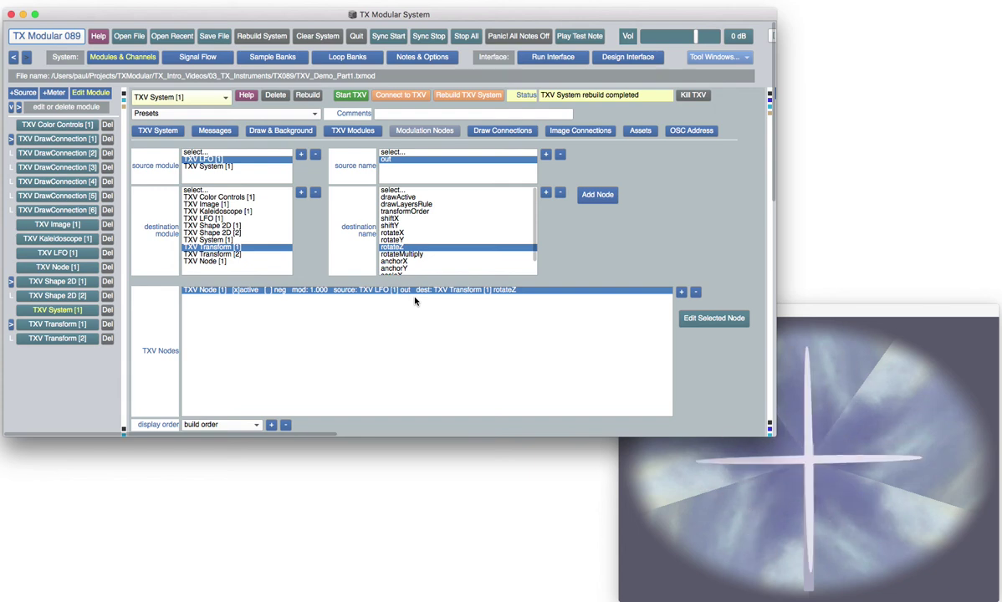
Step: Slow TXV LFO [1] by setting cycleTimeBeats to 64, and view the rendered output
{"action": "left_click", "coordinate": [85, 254]}
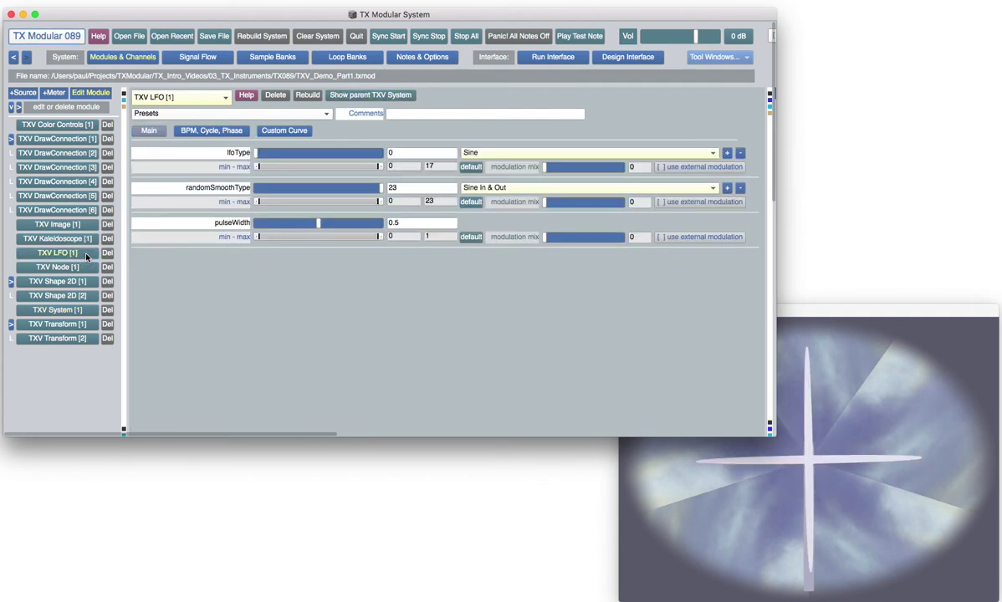
{"action": "left_click", "coordinate": [214, 132]}
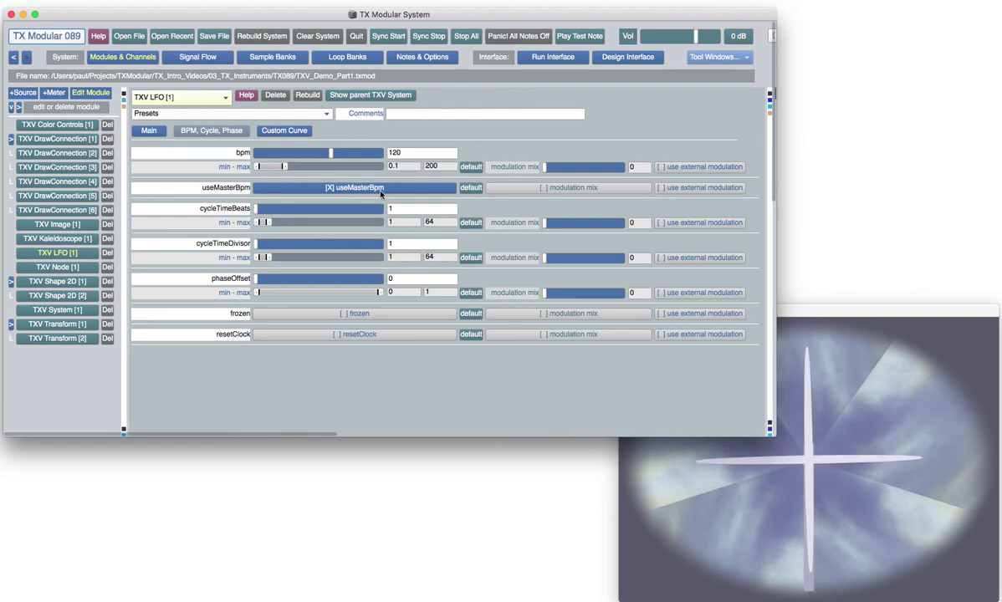
{"action": "left_click", "coordinate": [256, 210]}
{"action": "left_click_drag", "start_coordinate": [256, 210], "coordinate": [384, 222]}
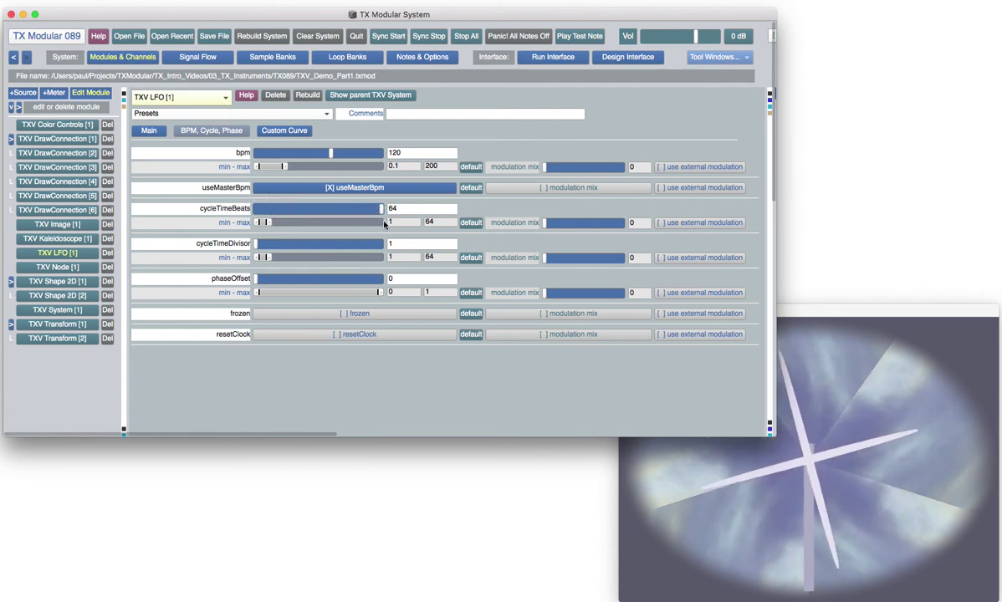
{"action": "left_click", "coordinate": [717, 484]}
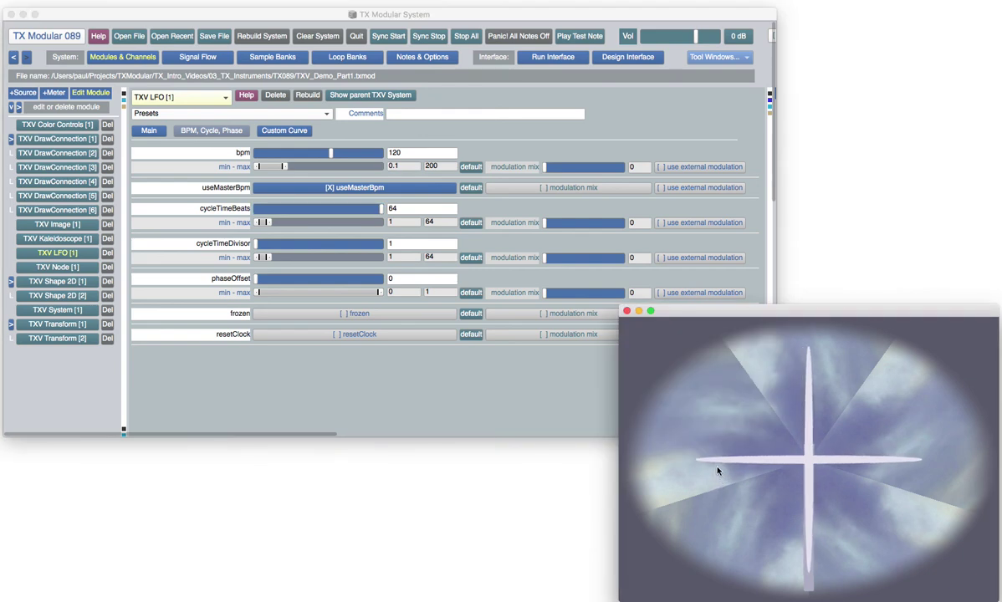
Step: Change the lfoType of TXV LFO [1] to Saw and view the rendered output
{"action": "left_click", "coordinate": [158, 132]}
{"action": "left_click", "coordinate": [154, 132]}
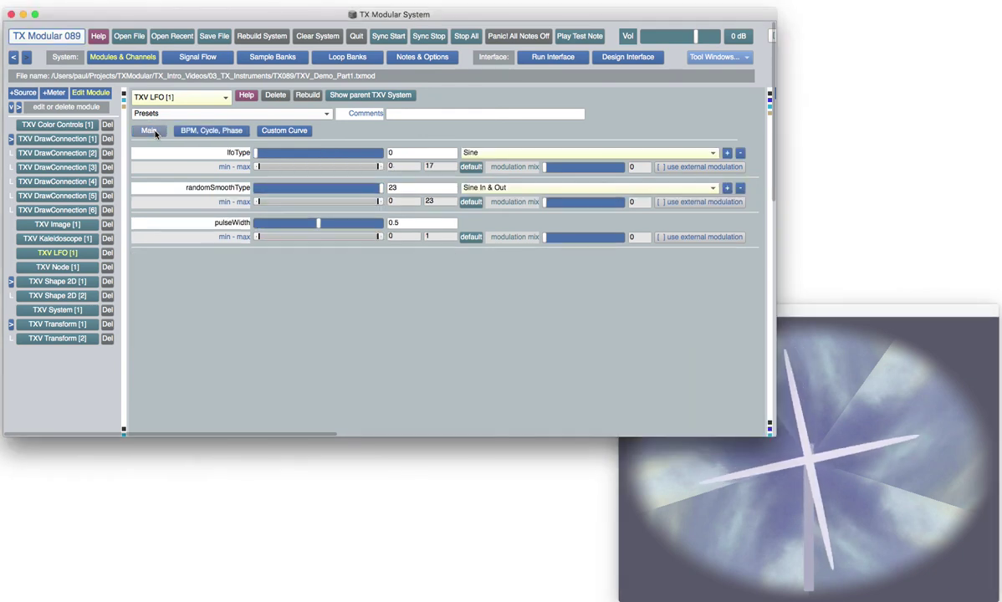
{"action": "left_click", "coordinate": [472, 153]}
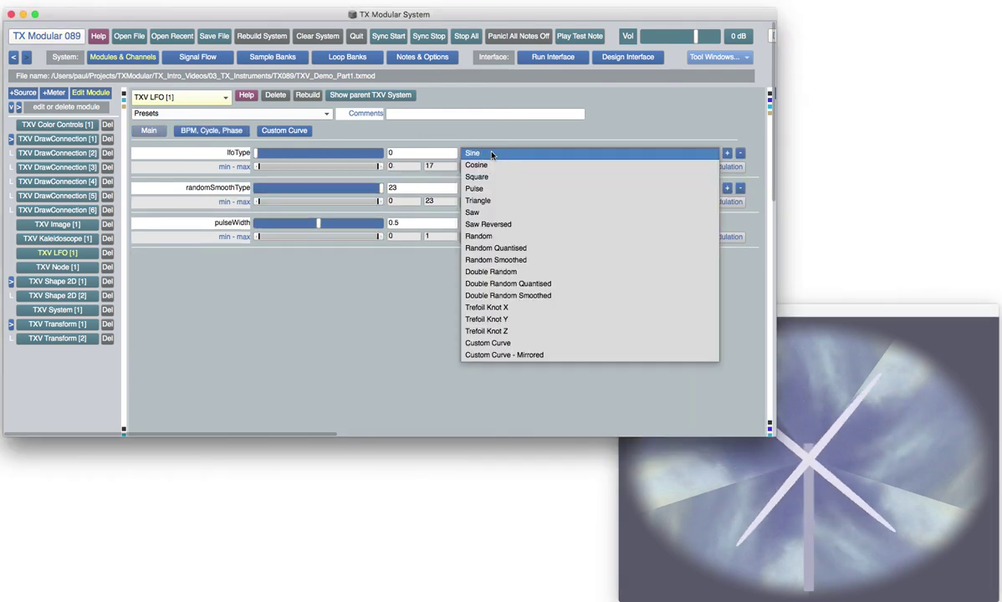
{"action": "left_click", "coordinate": [481, 214]}
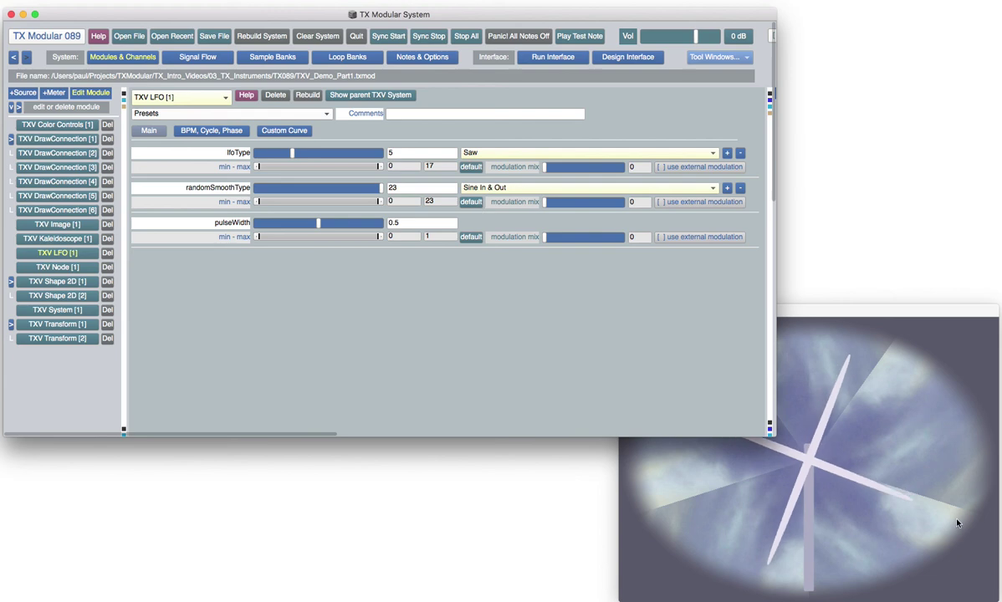
{"action": "left_click", "coordinate": [895, 485]}
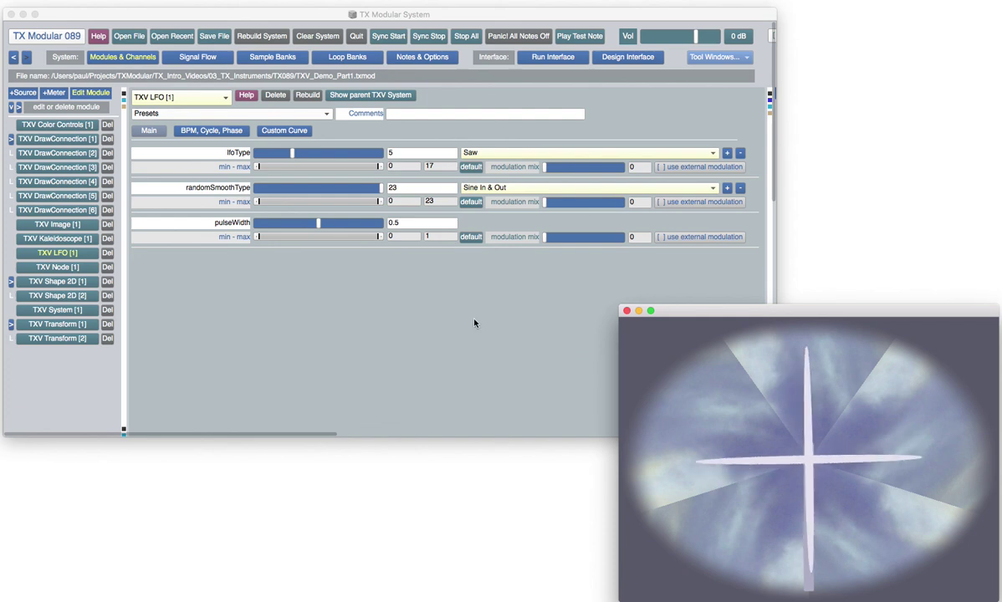
Step: Try negativeModulation on TXV Node [1] while viewing the rendered output, and switch it back off
{"action": "left_click", "coordinate": [74, 266]}
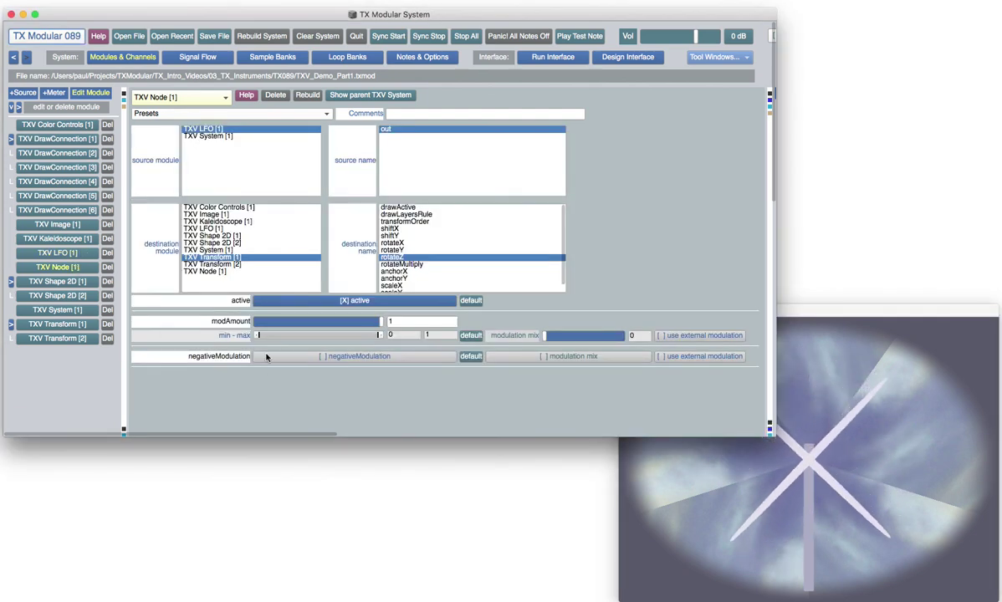
{"action": "left_click", "coordinate": [336, 356]}
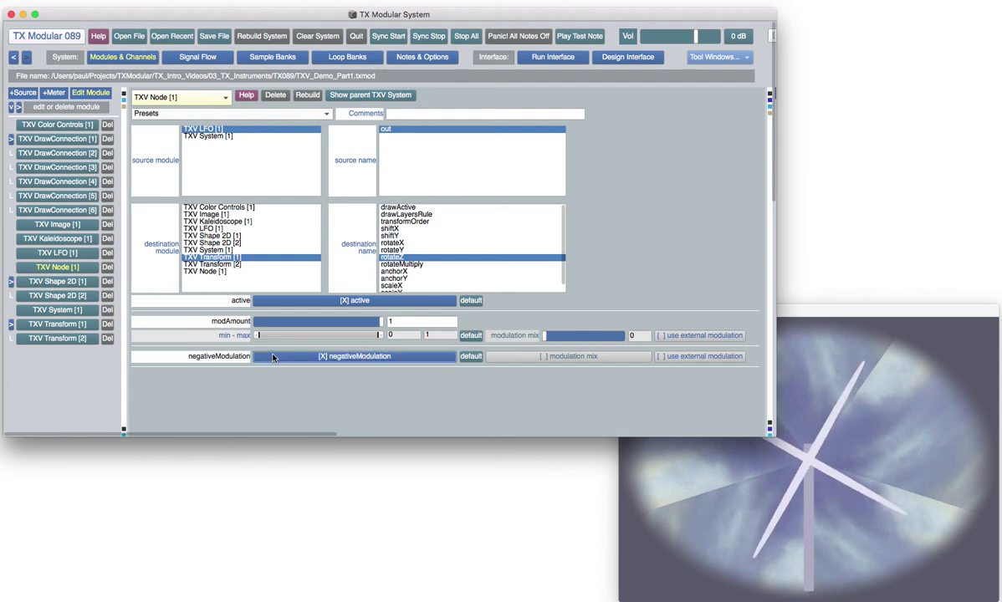
{"action": "left_click", "coordinate": [837, 531]}
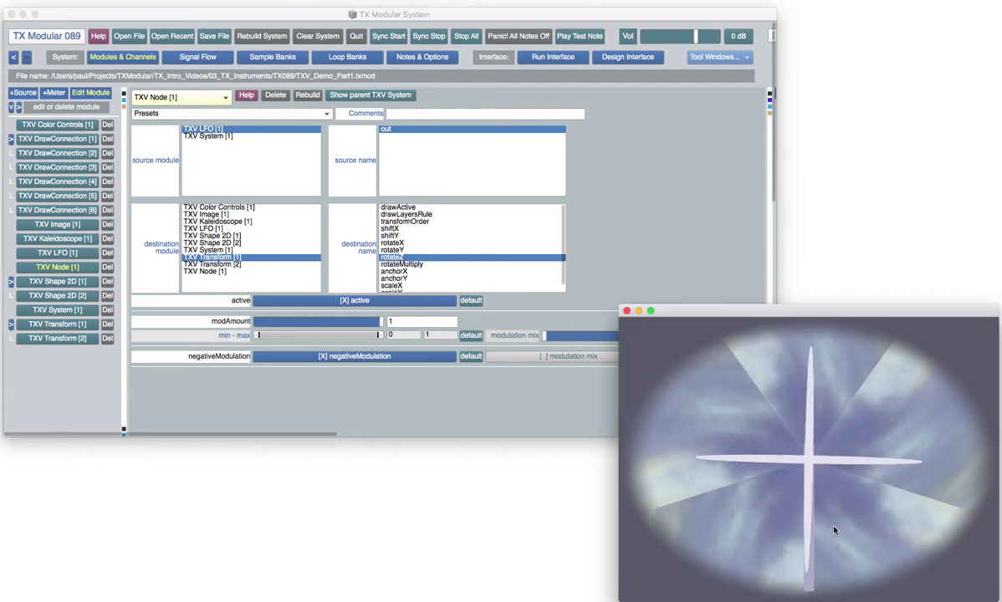
{"action": "left_click", "coordinate": [363, 358]}
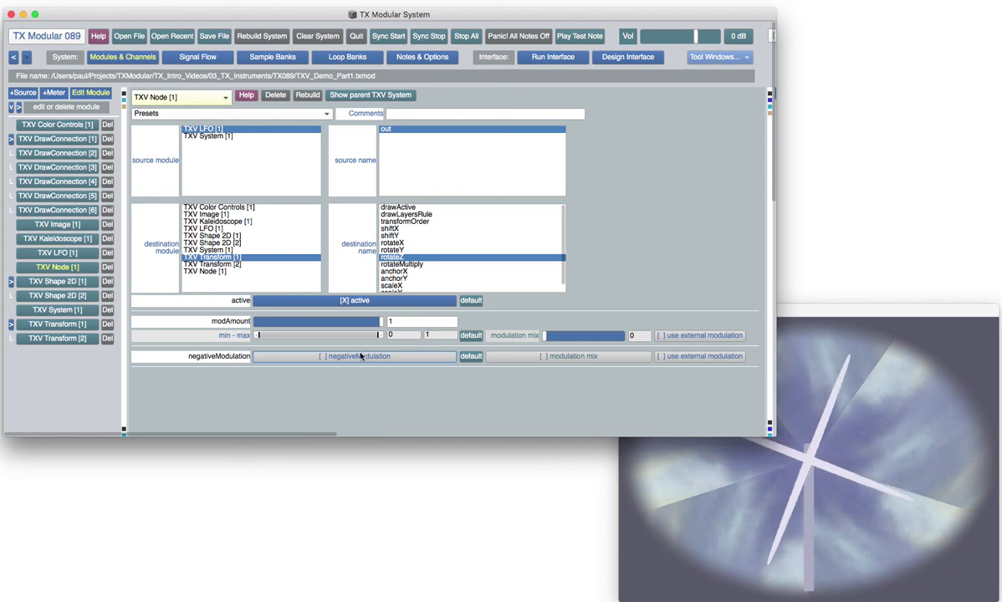
Step: In TXV Color Controls [1], set the hueshift modulation mix to 1 and enable external modulation for it
{"action": "left_click", "coordinate": [83, 125]}
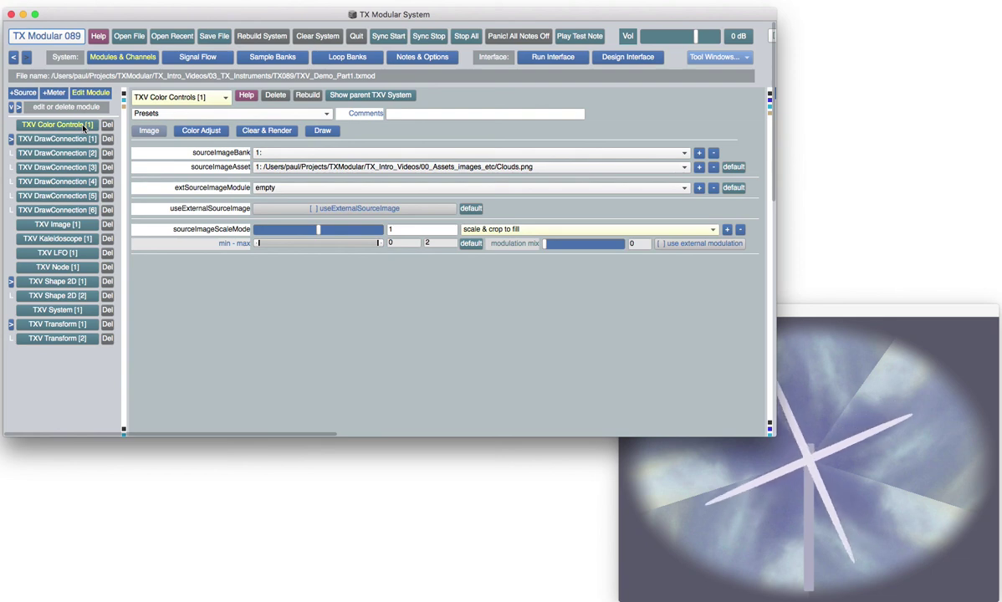
{"action": "left_click", "coordinate": [197, 132]}
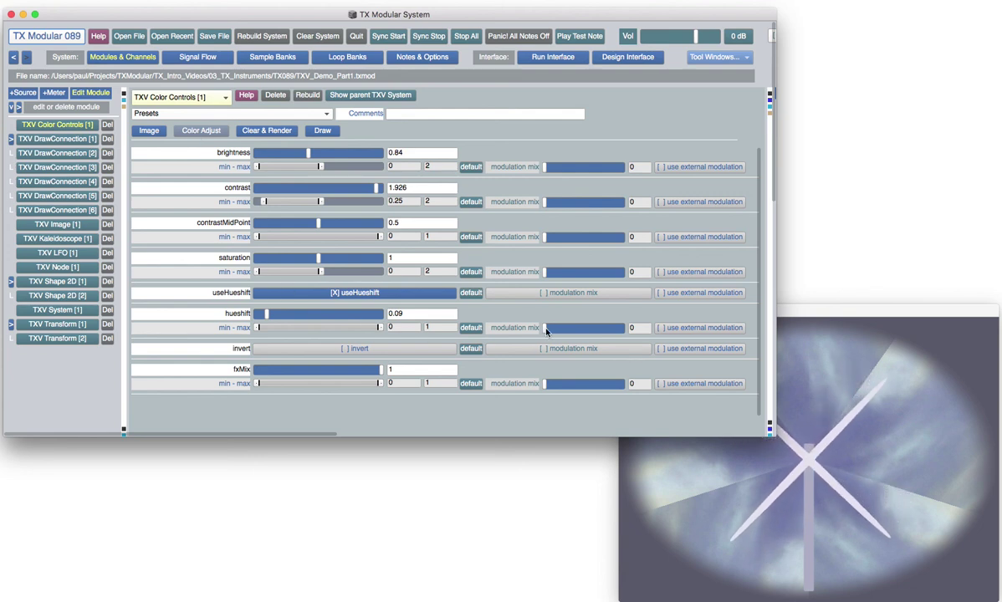
{"action": "left_click_drag", "start_coordinate": [546, 331], "coordinate": [633, 329]}
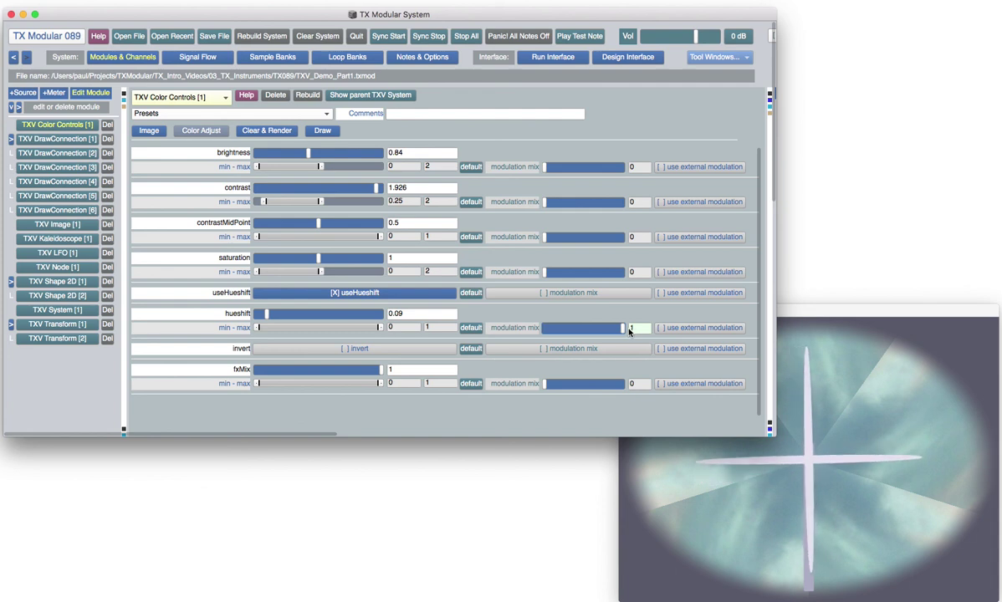
{"action": "left_click", "coordinate": [698, 329]}
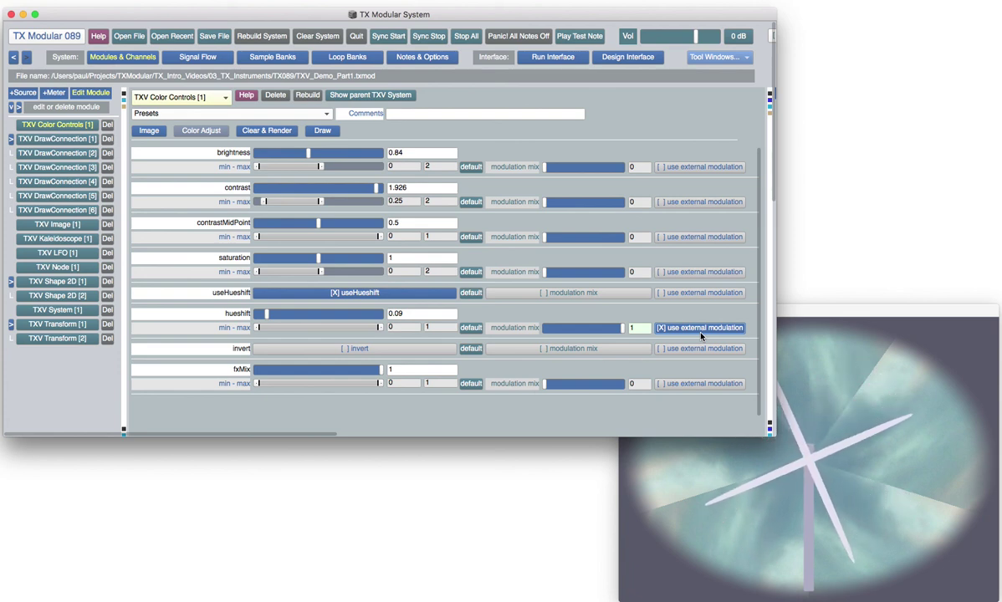
Step: Add an LFO source module to the system
{"action": "left_click", "coordinate": [24, 92]}
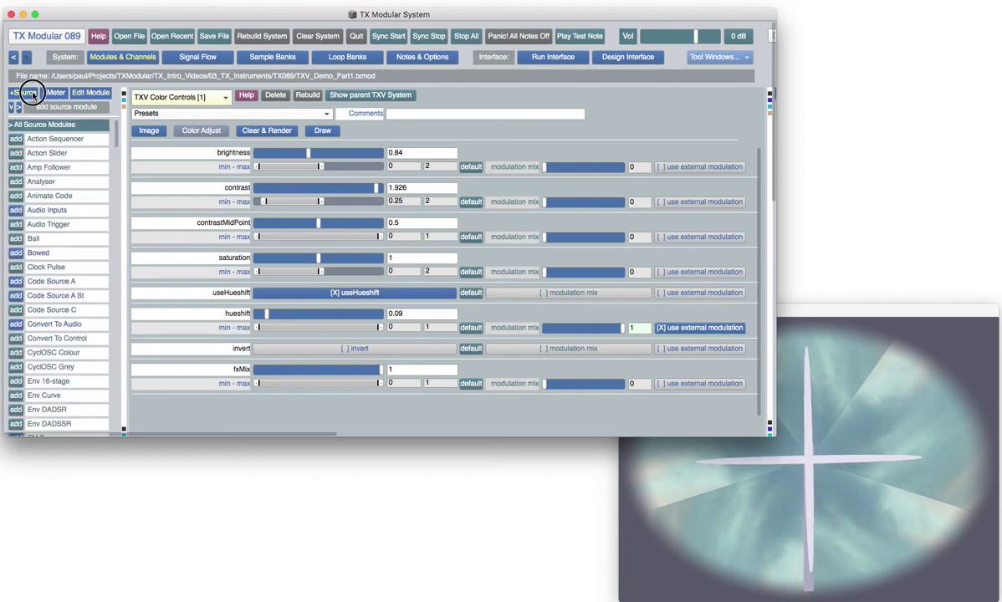
{"action": "left_click_drag", "start_coordinate": [112, 137], "coordinate": [110, 179]}
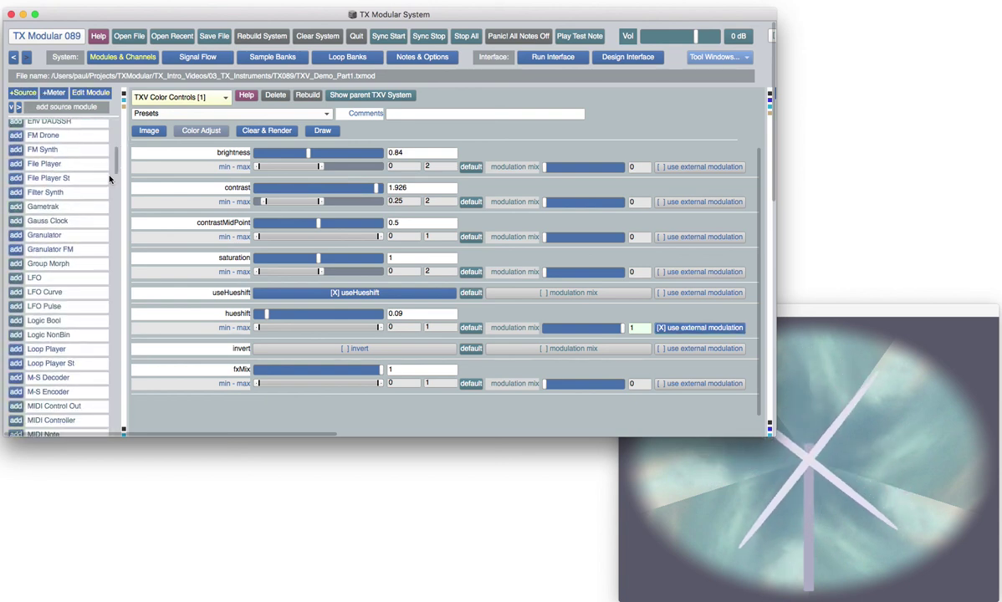
{"action": "left_click", "coordinate": [16, 279]}
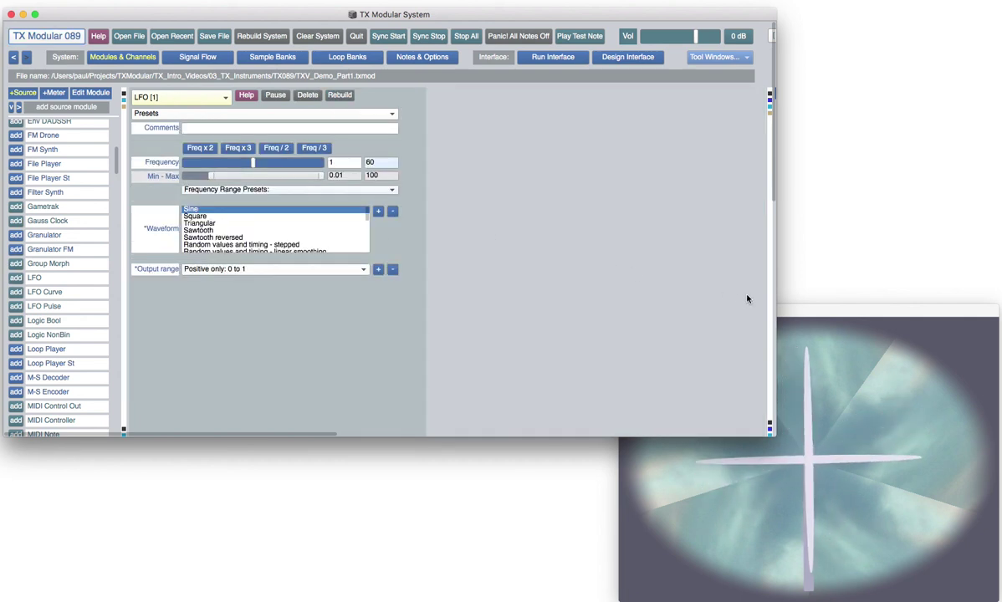
Step: Route the LFO [1] channel to hueshift of TXV Color Controls [1] at level 100, and view the rendered output
{"action": "left_click", "coordinate": [771, 307]}
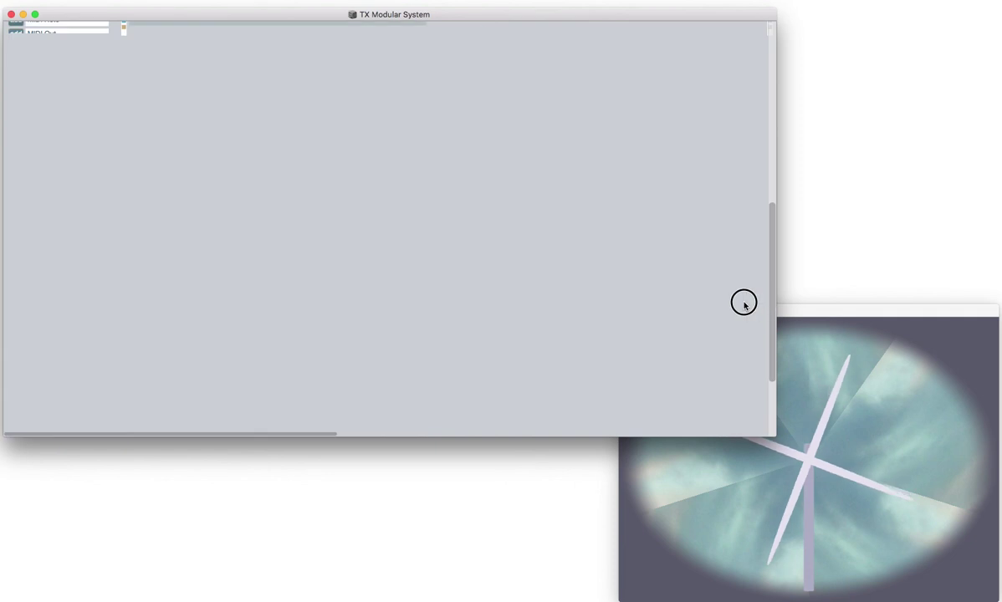
{"action": "left_click_drag", "start_coordinate": [774, 315], "coordinate": [797, 378]}
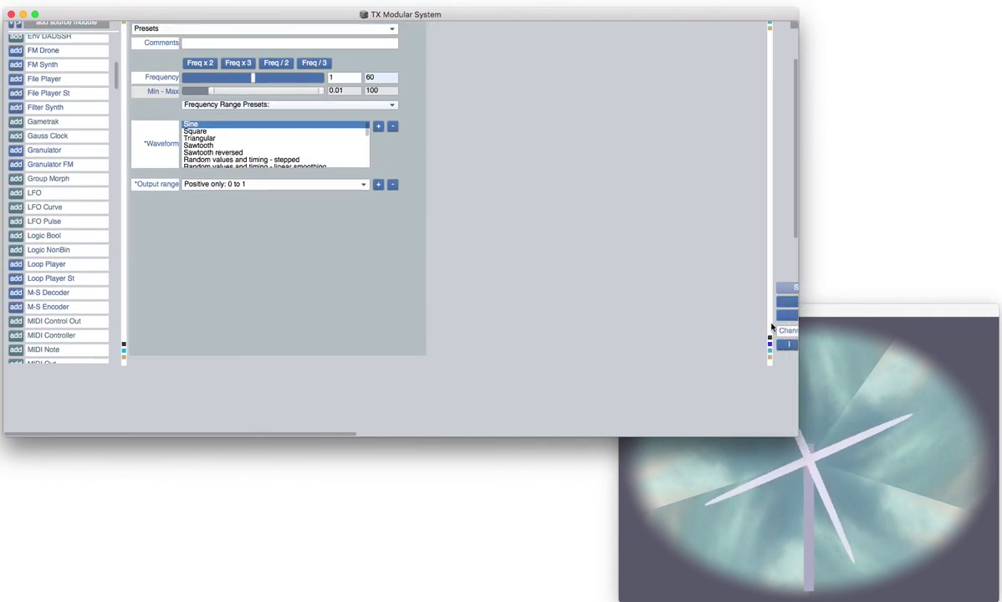
{"action": "left_click_drag", "start_coordinate": [771, 328], "coordinate": [547, 292]}
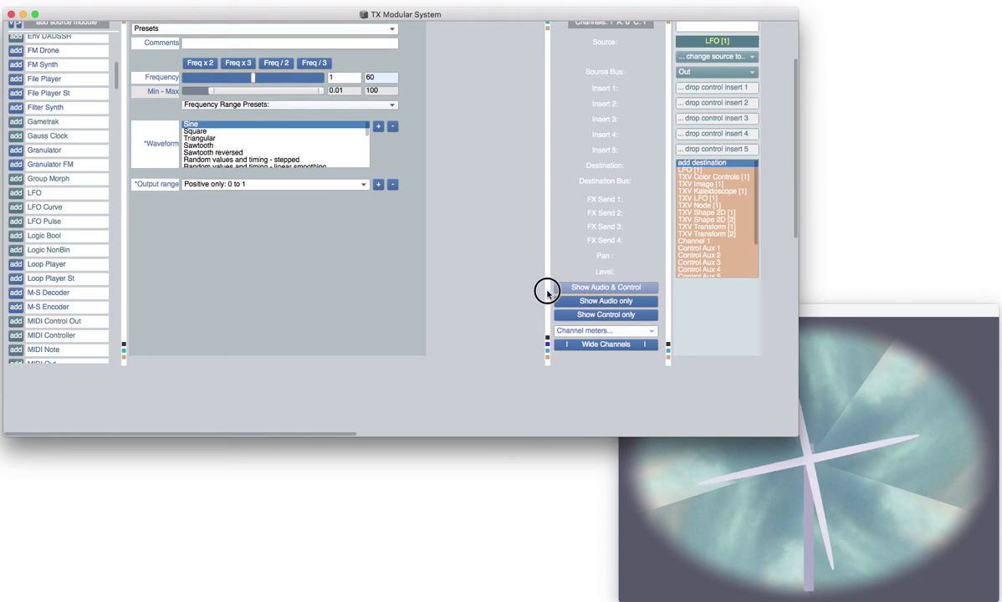
{"action": "left_click", "coordinate": [703, 178]}
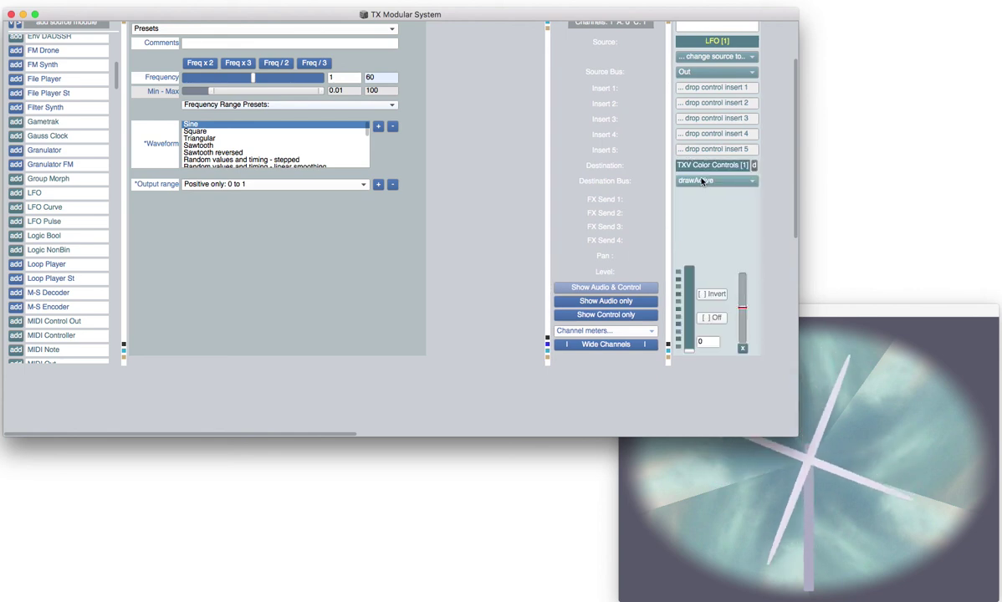
{"action": "left_click", "coordinate": [703, 181]}
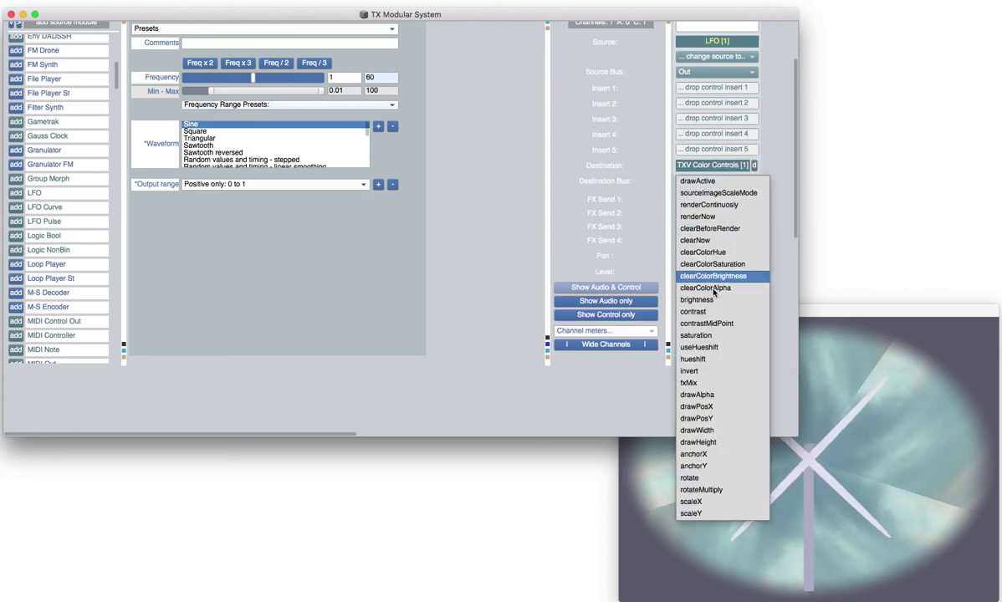
{"action": "left_click", "coordinate": [696, 359]}
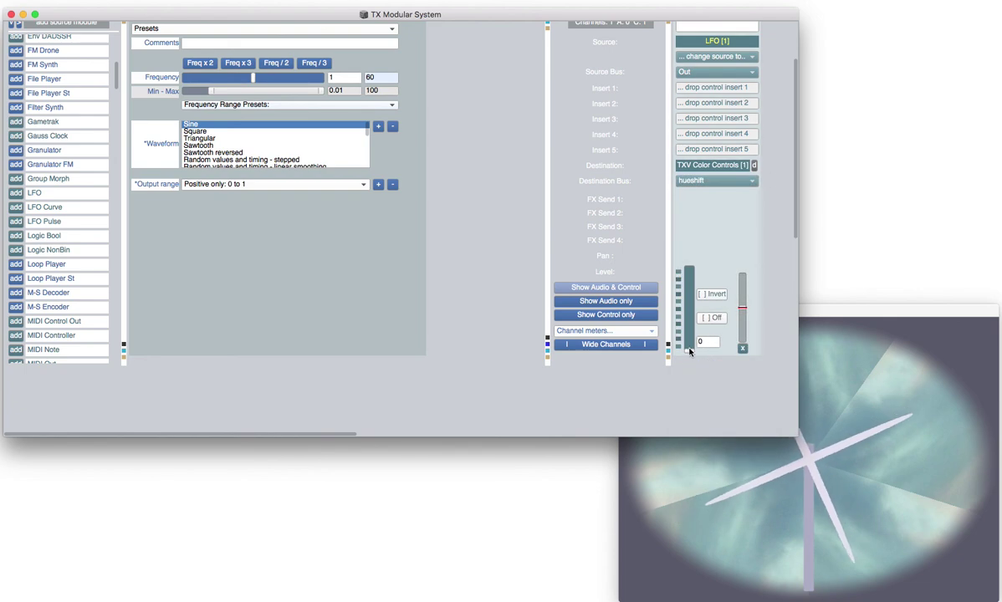
{"action": "left_click_drag", "start_coordinate": [689, 351], "coordinate": [694, 262]}
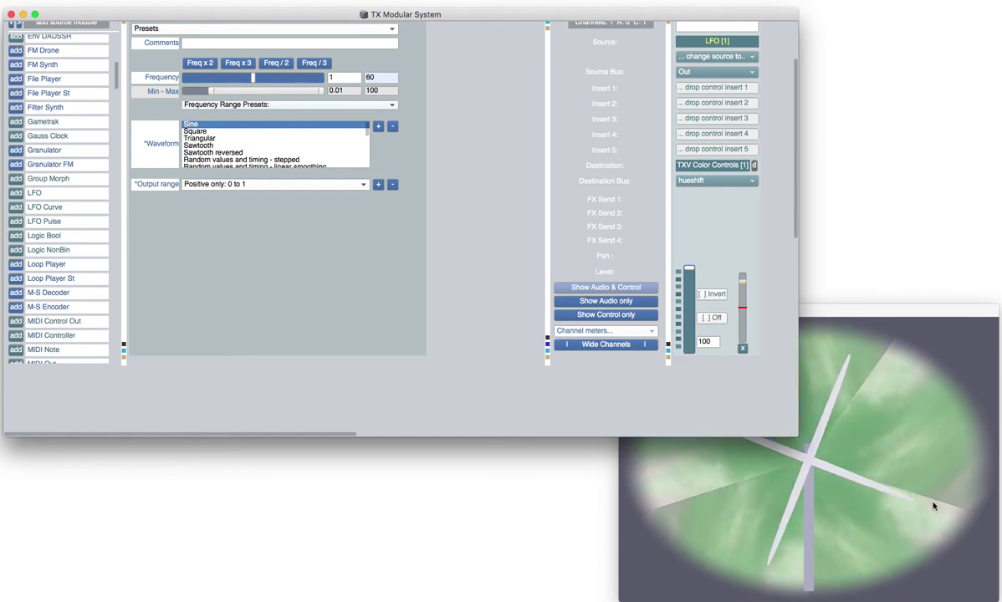
{"action": "left_click", "coordinate": [935, 505]}
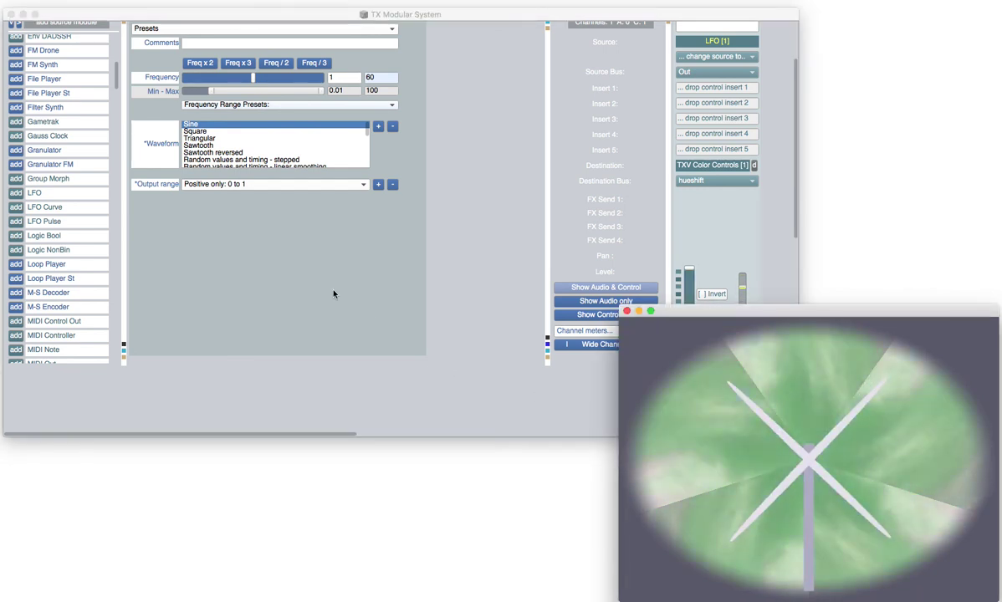
Step: Slow LFO [1] to a frequency of about 0.104 with a Triangular waveform, and view the rendered output
{"action": "left_click", "coordinate": [251, 77]}
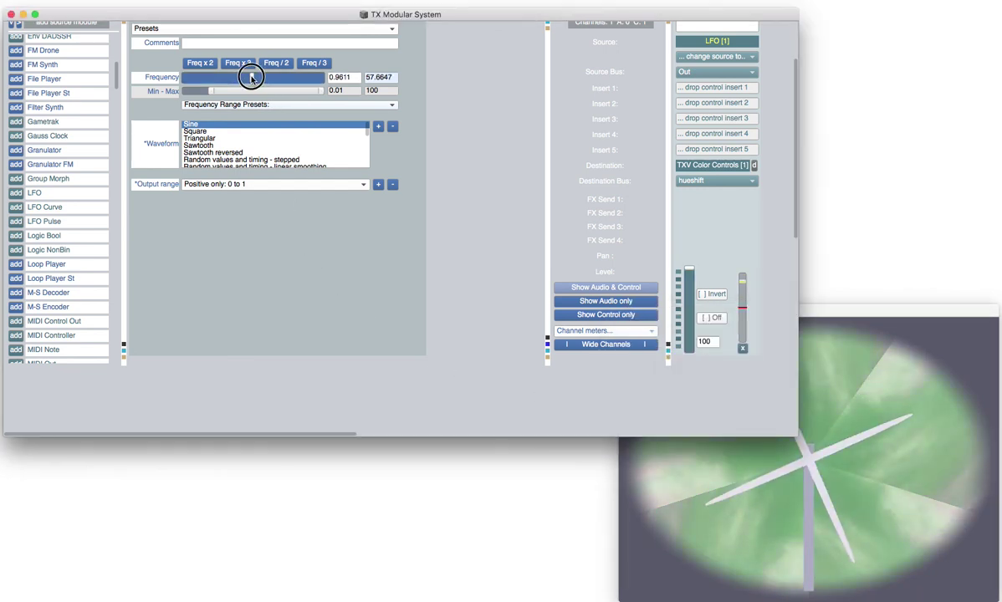
{"action": "left_click_drag", "start_coordinate": [251, 76], "coordinate": [219, 77]}
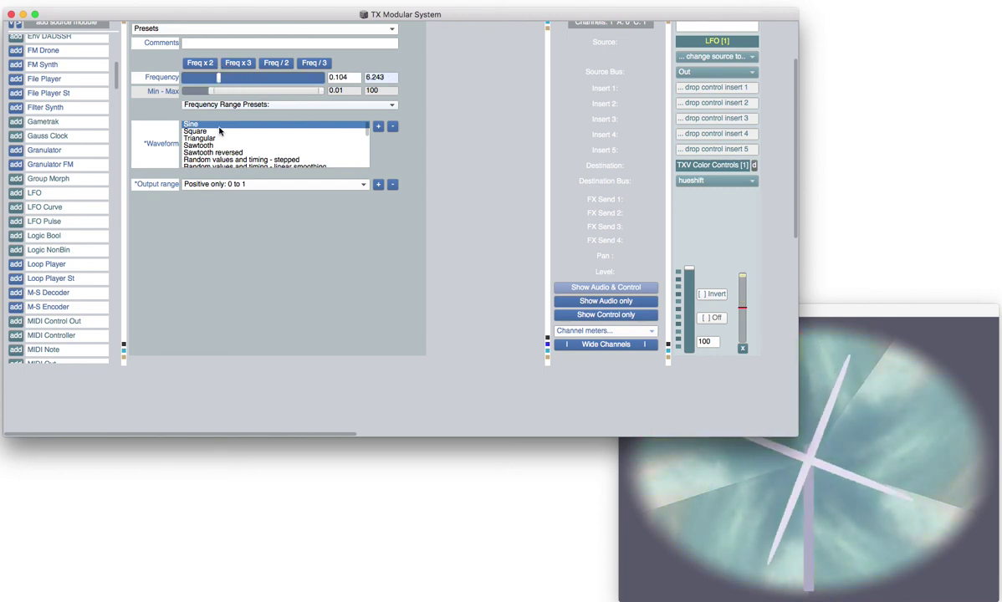
{"action": "left_click", "coordinate": [208, 139]}
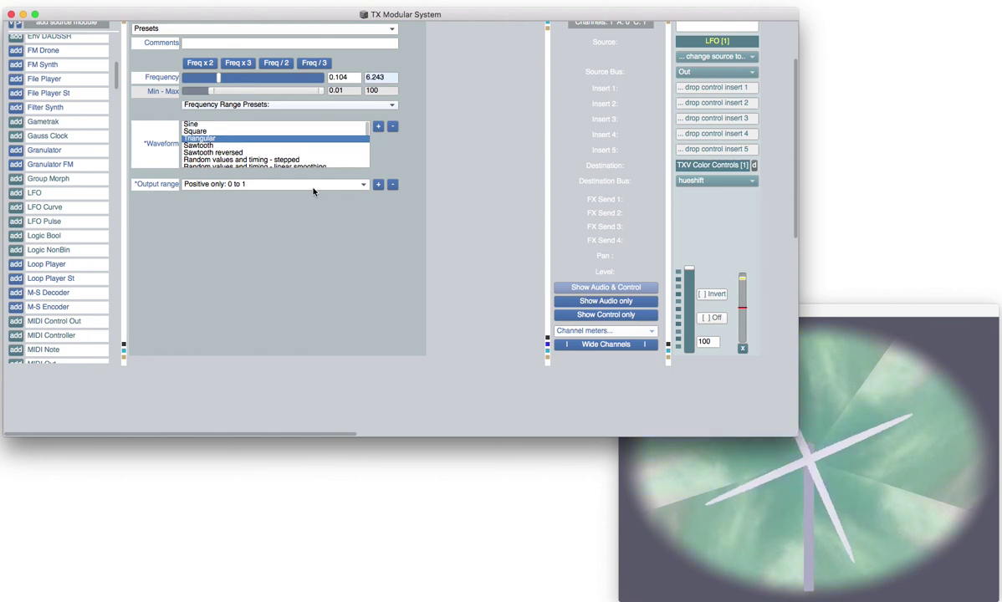
{"action": "left_click", "coordinate": [781, 555]}
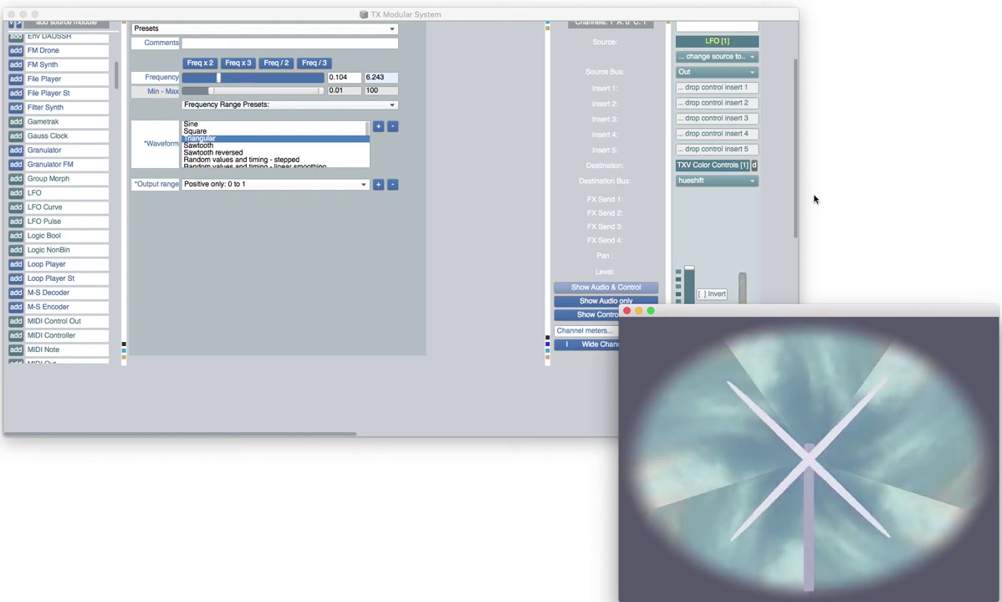
Step: Read the help page for the LFO module and close it
{"action": "left_click_drag", "start_coordinate": [794, 206], "coordinate": [791, 125]}
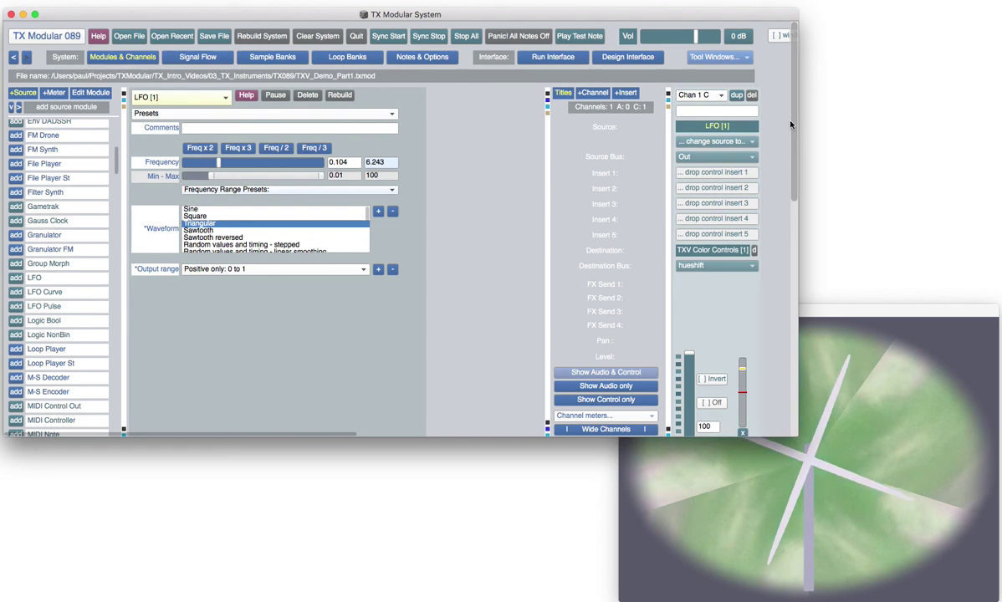
{"action": "left_click", "coordinate": [247, 95]}
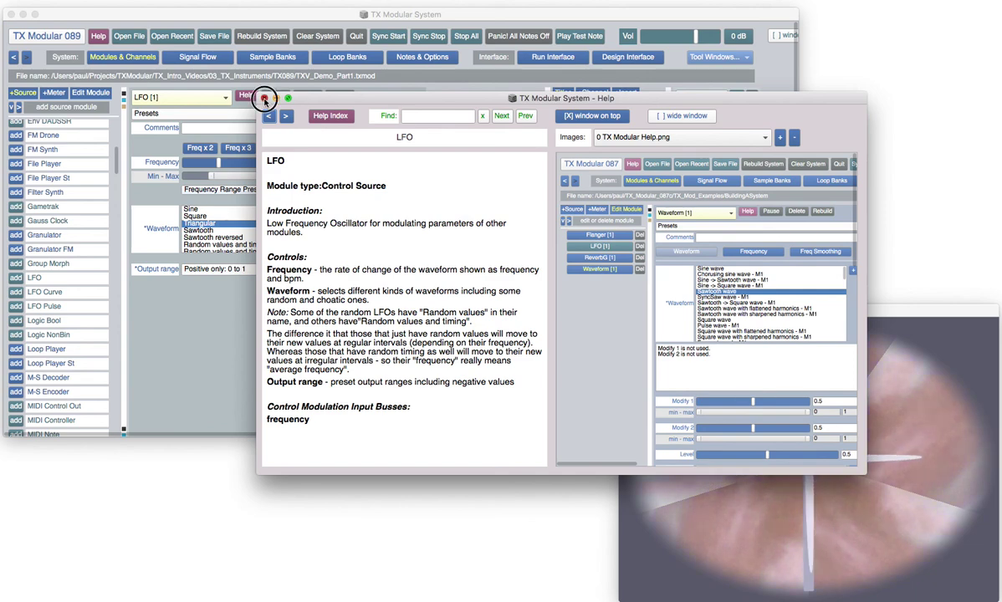
{"action": "left_click", "coordinate": [264, 98]}
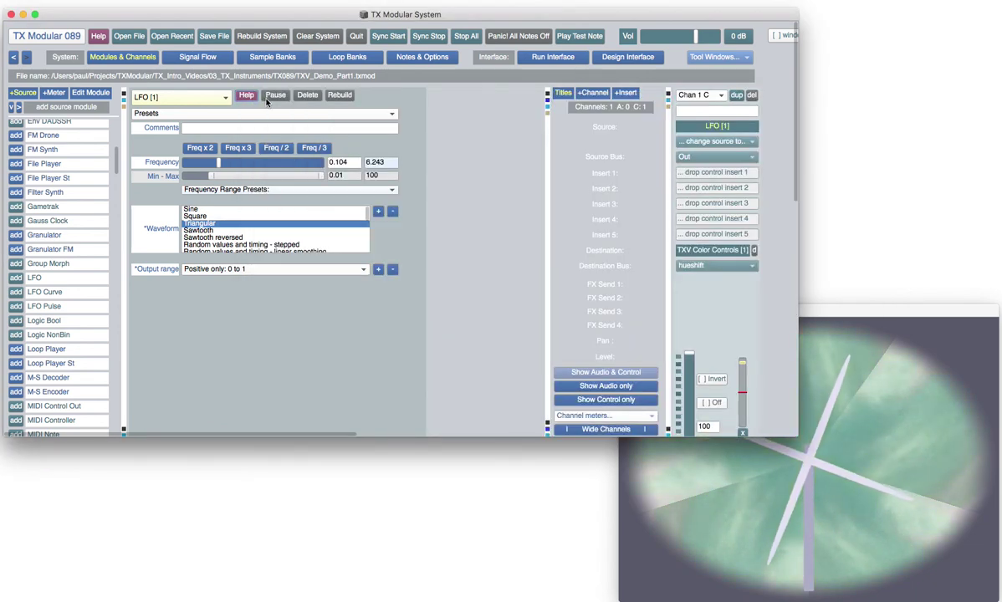